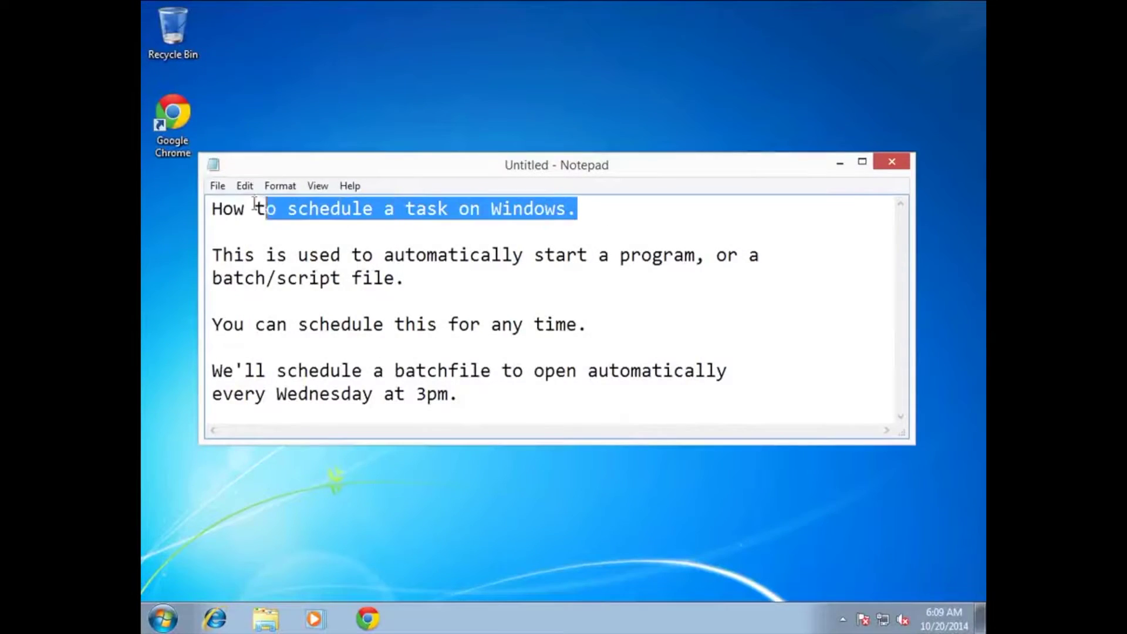
# Step: Highlight each paragraph of the Wednesday-3pm scheduling notes, then clear Notepad away to show the desktop
pyautogui.click(266, 278)
pyautogui.moveTo(213, 248); pyautogui.dragTo(675, 276)
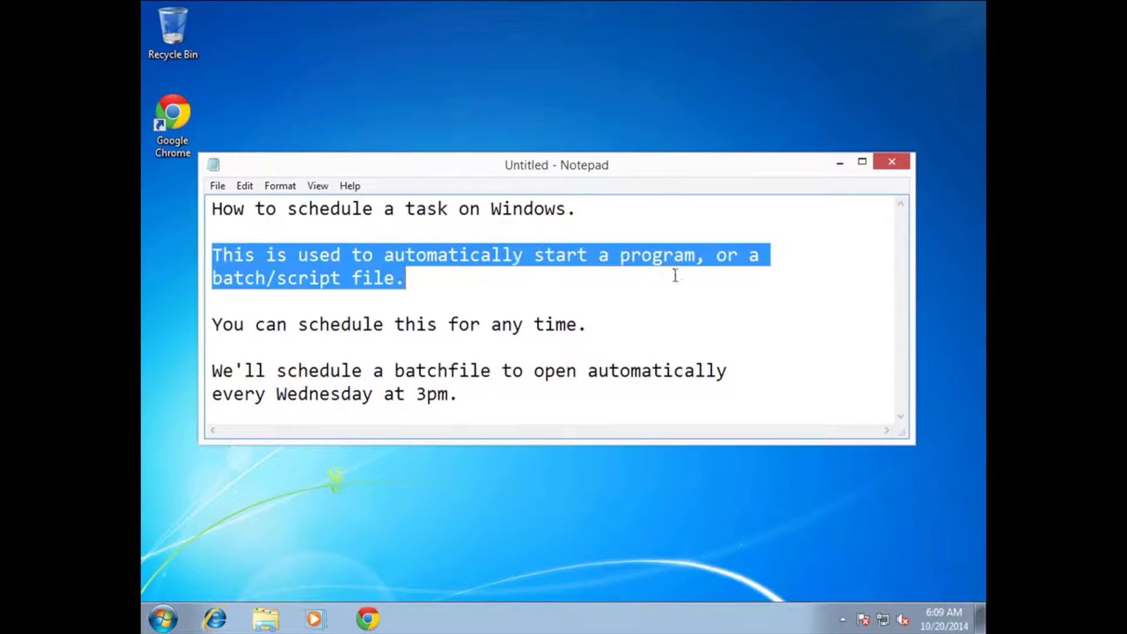
pyautogui.click(484, 291)
pyautogui.moveTo(604, 323); pyautogui.dragTo(213, 323)
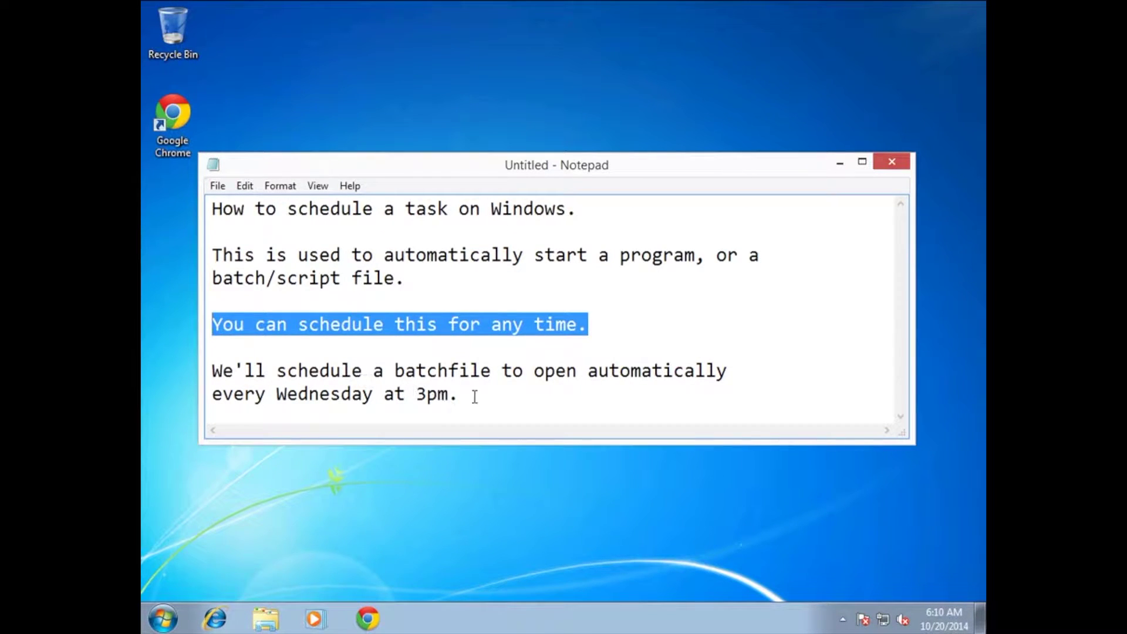
pyautogui.moveTo(496, 395); pyautogui.dragTo(211, 371)
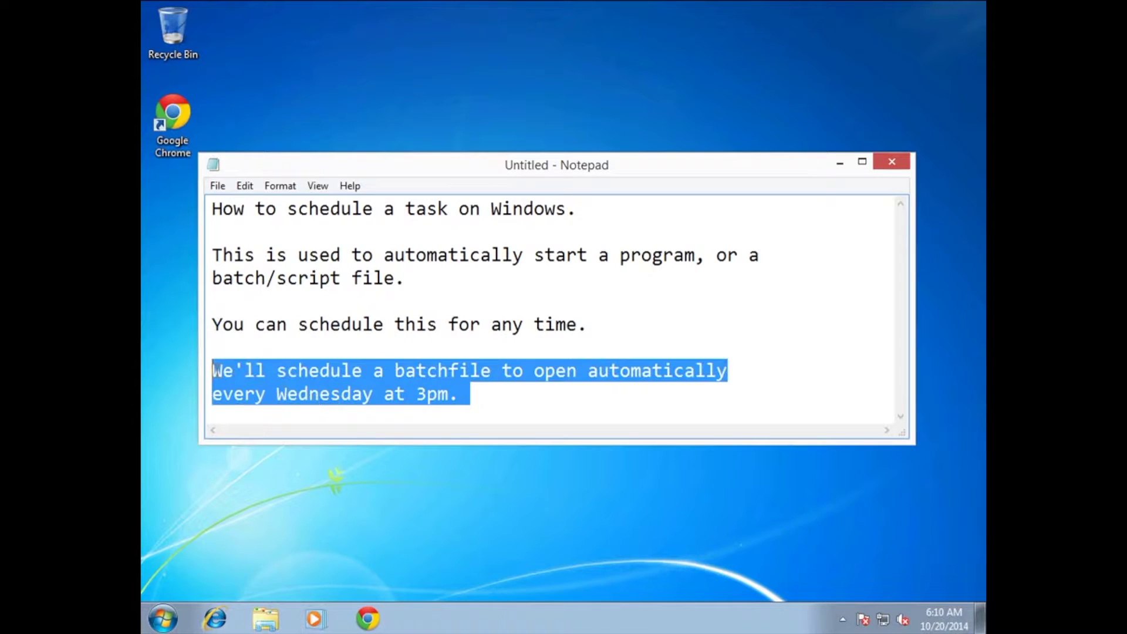
pyautogui.click(526, 399)
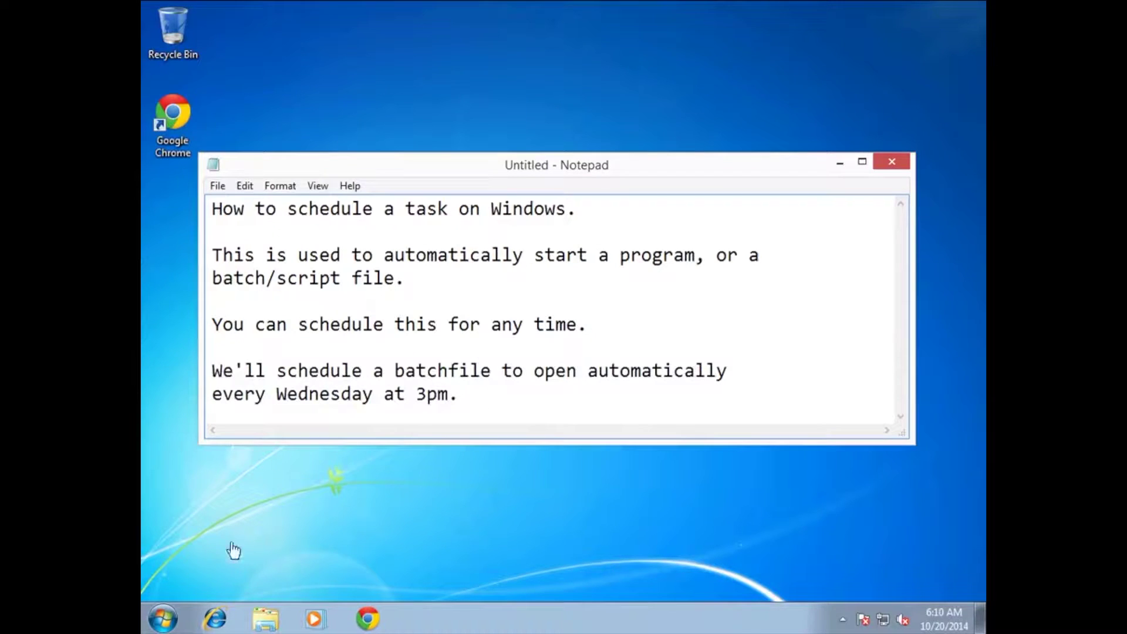
pyautogui.press('super+d')
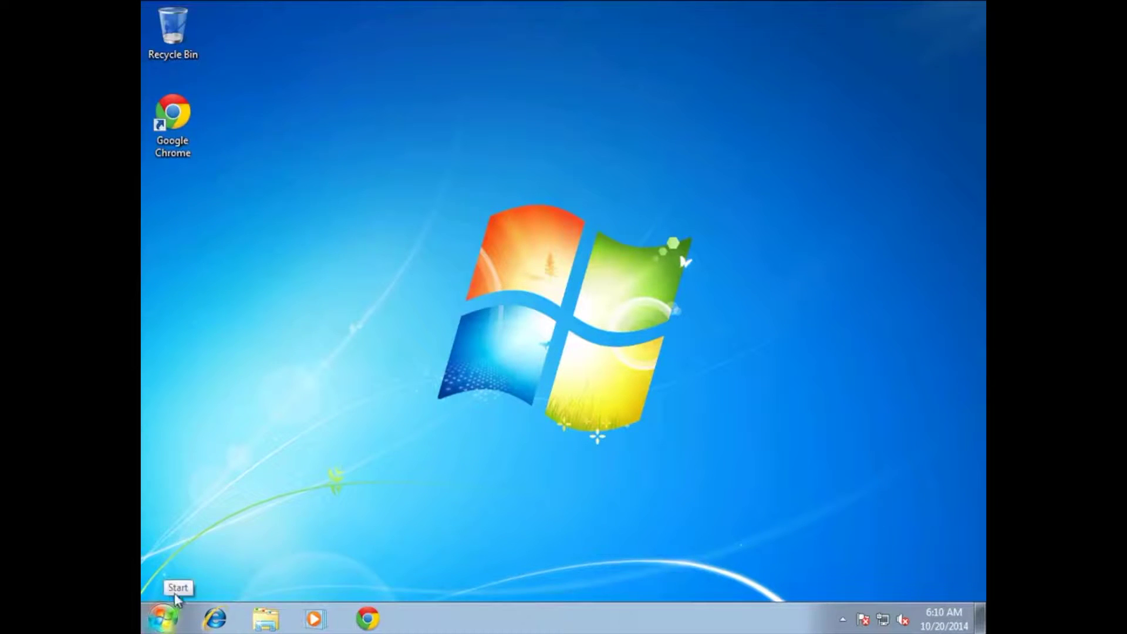
# Step: Launch Task Scheduler from Start > All Programs > Accessories > System Tools
pyautogui.click(164, 619)
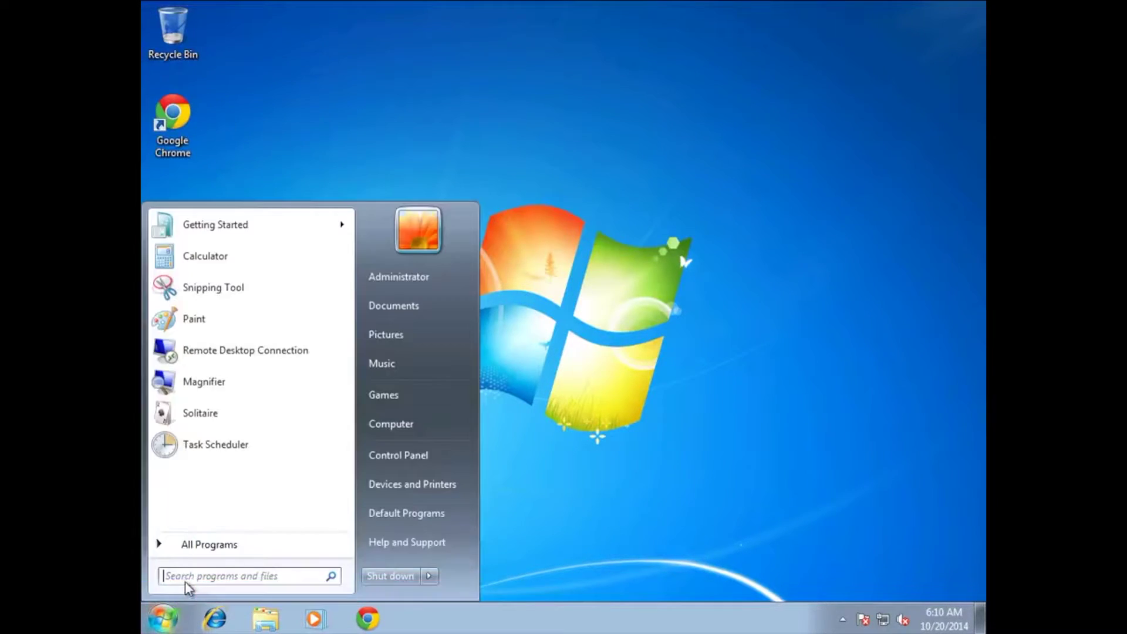
pyautogui.click(232, 545)
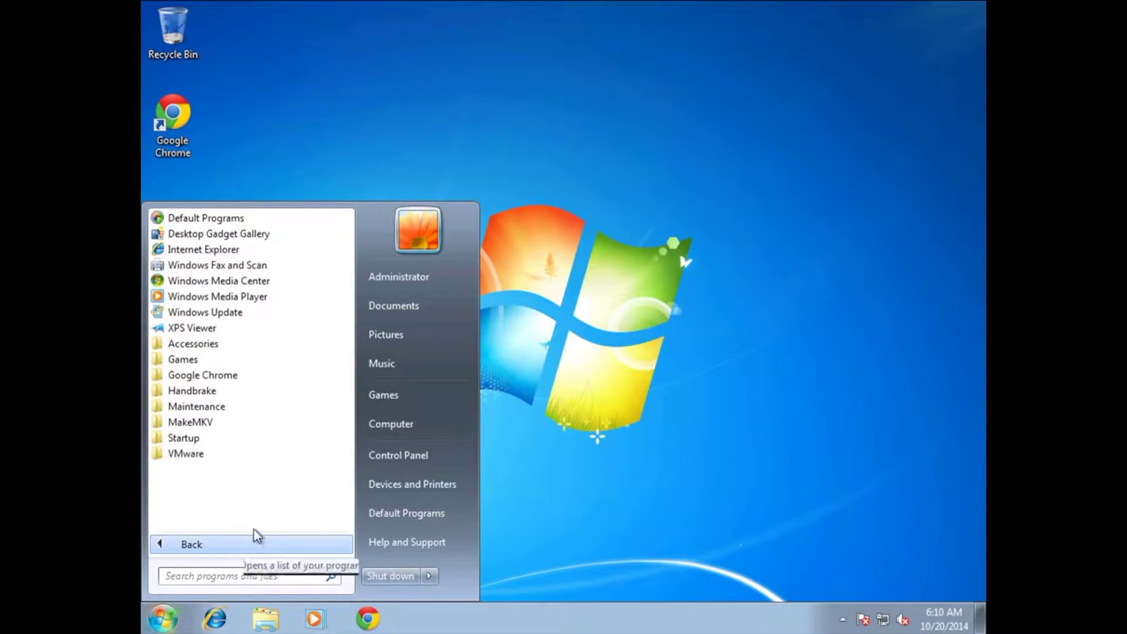
pyautogui.click(185, 345)
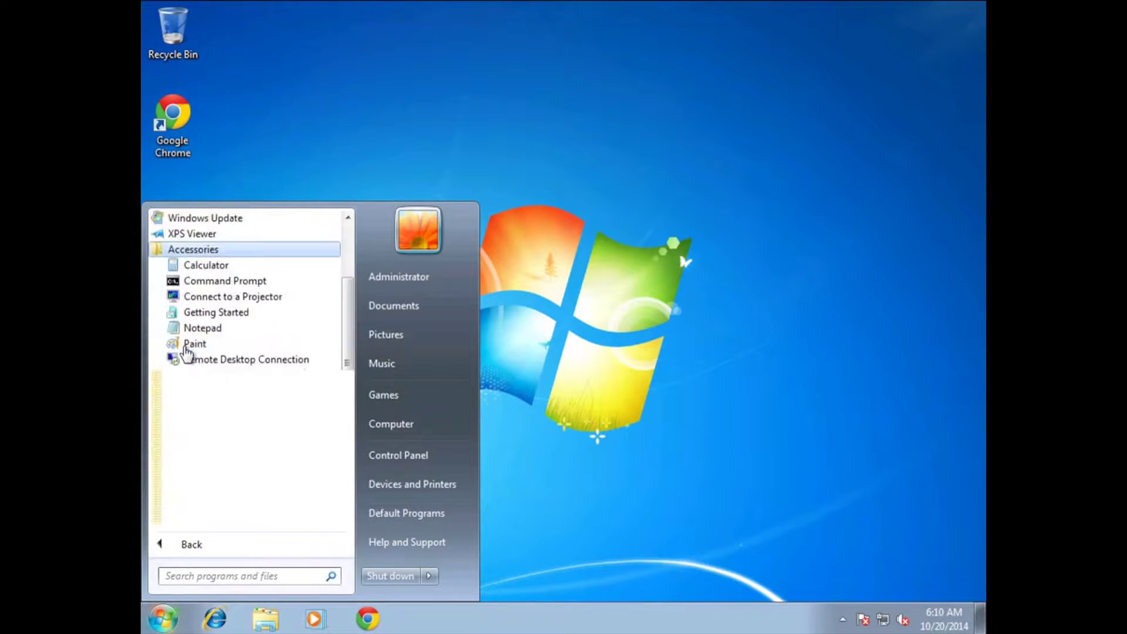
pyautogui.scroll(-2, 246, 423)
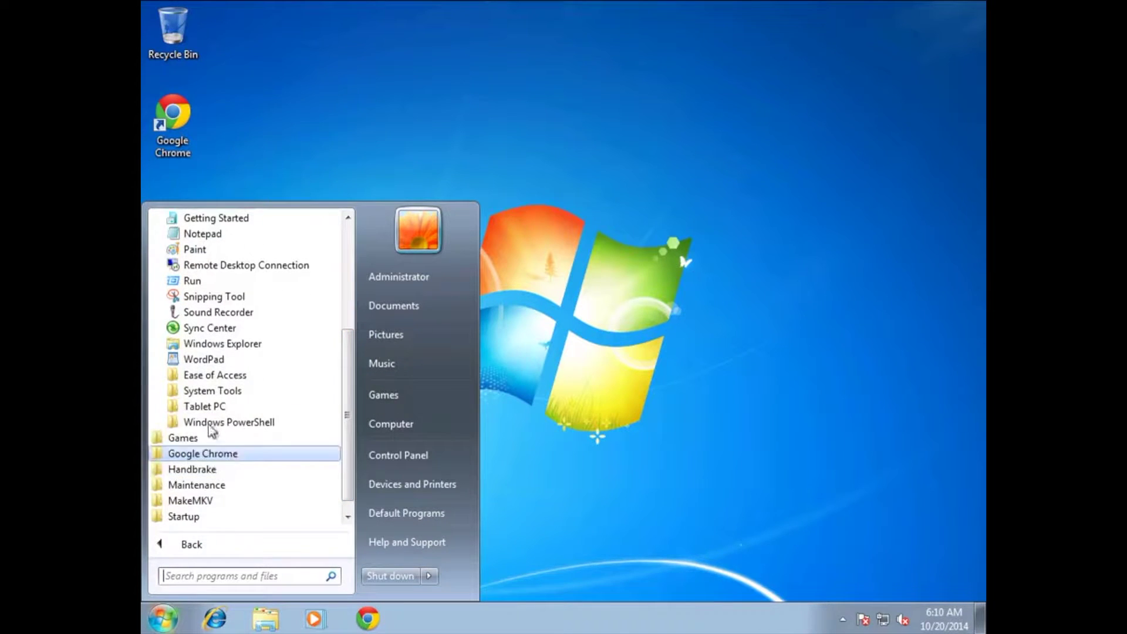
pyautogui.click(220, 391)
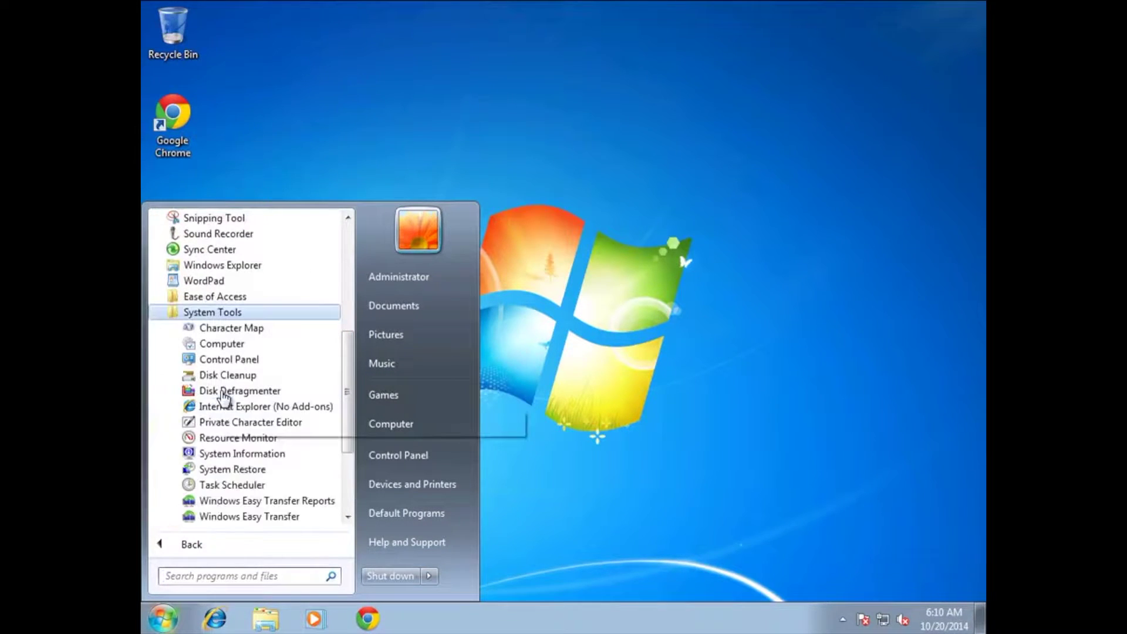
pyautogui.click(223, 486)
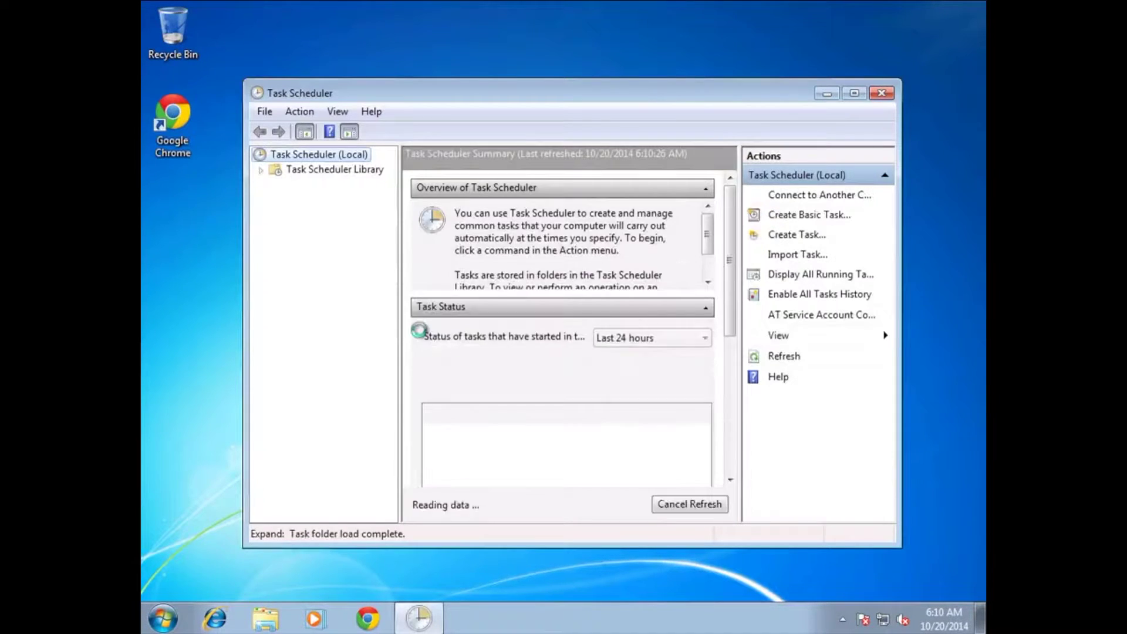
# Step: Expand and view the Task Scheduler Library, then start Create Basic Task
pyautogui.click(262, 171)
pyautogui.click(297, 170)
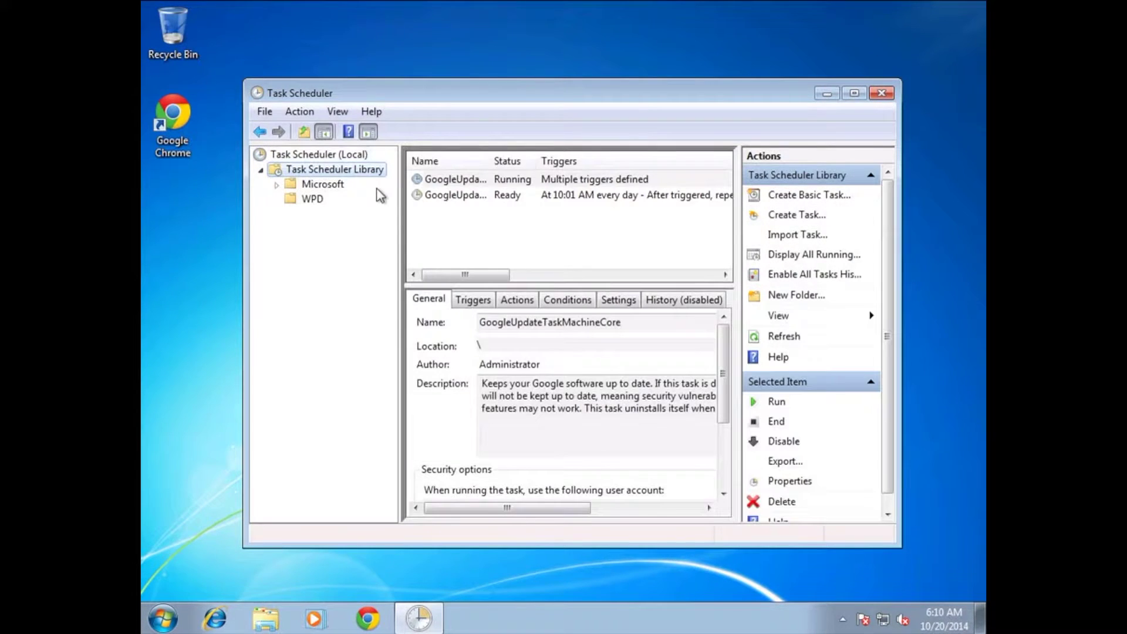
pyautogui.click(501, 228)
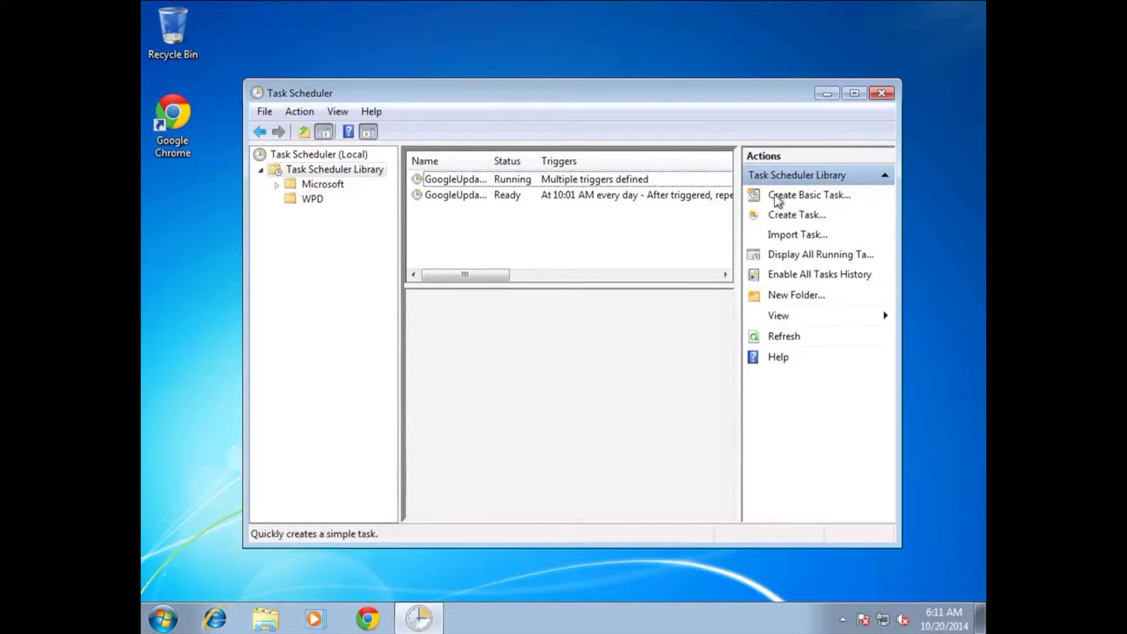
pyautogui.click(810, 196)
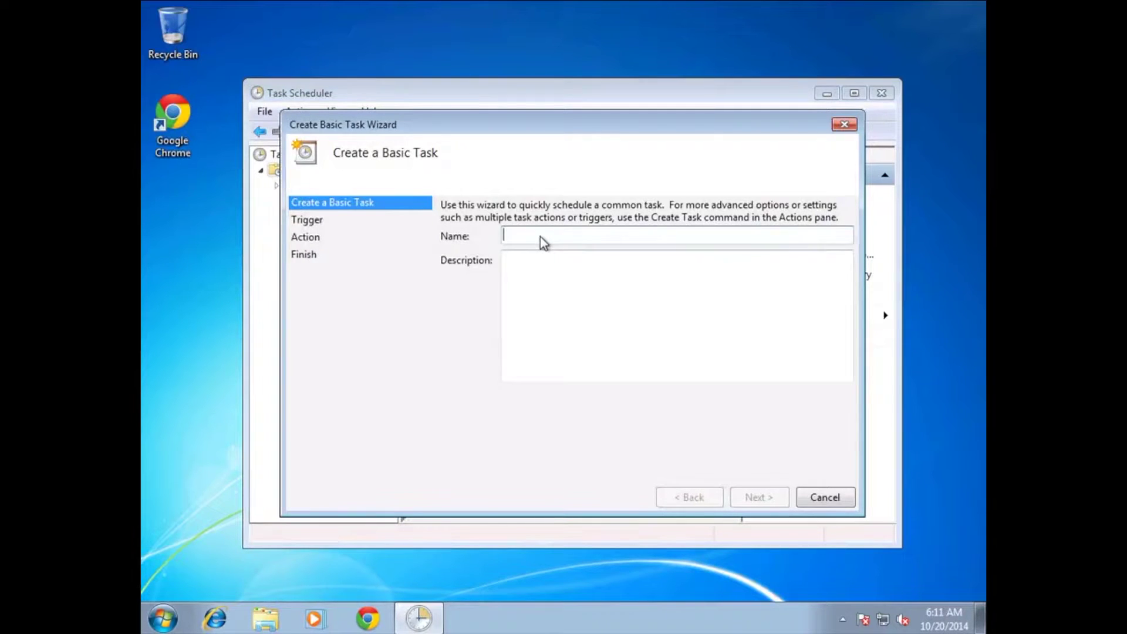
# Step: Enter the name TempFileRemoval and a Wednesday-3pm temp-file removal description, then continue to the trigger
pyautogui.write('De')
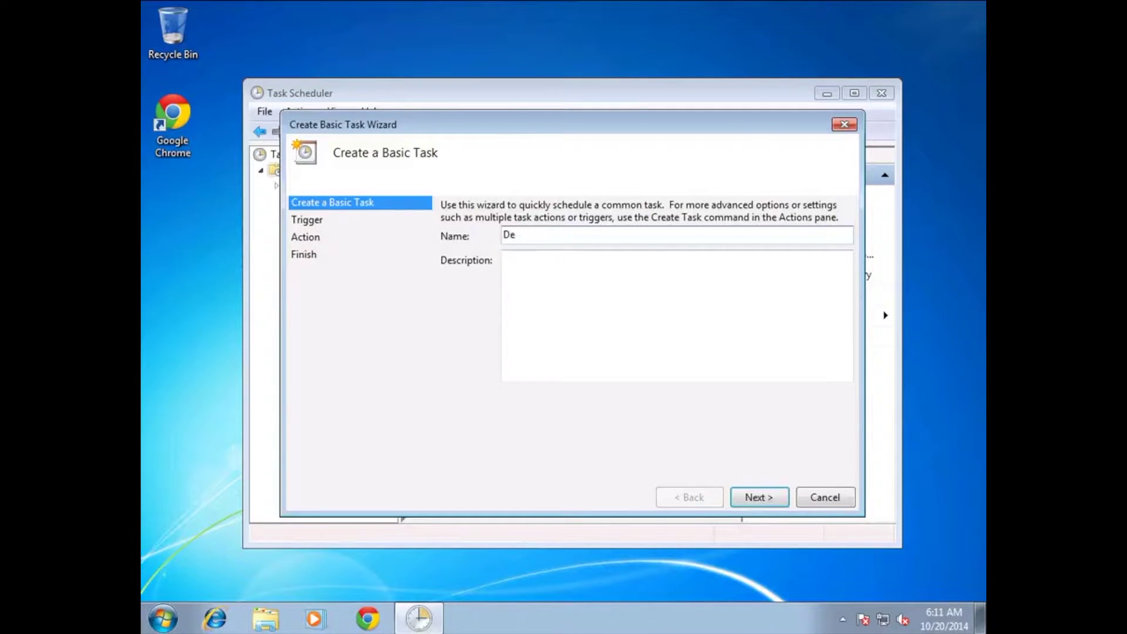
pyautogui.press('BackSpace')
pyautogui.write('TempFileRemoval')
pyautogui.press('Tab')
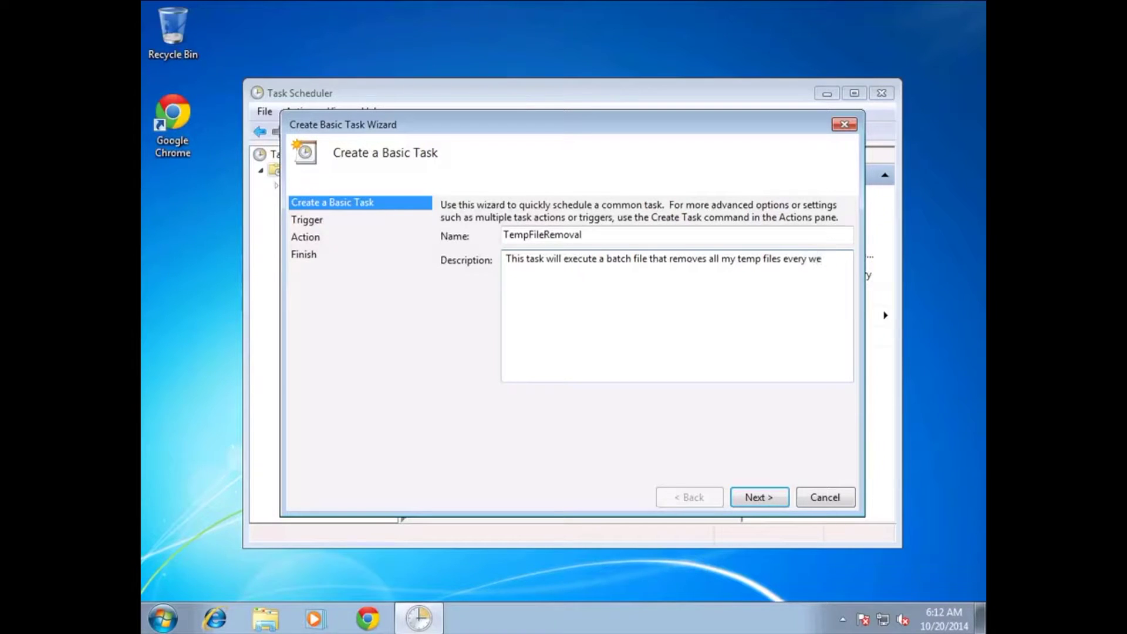
pyautogui.write('esday at 3pm.')
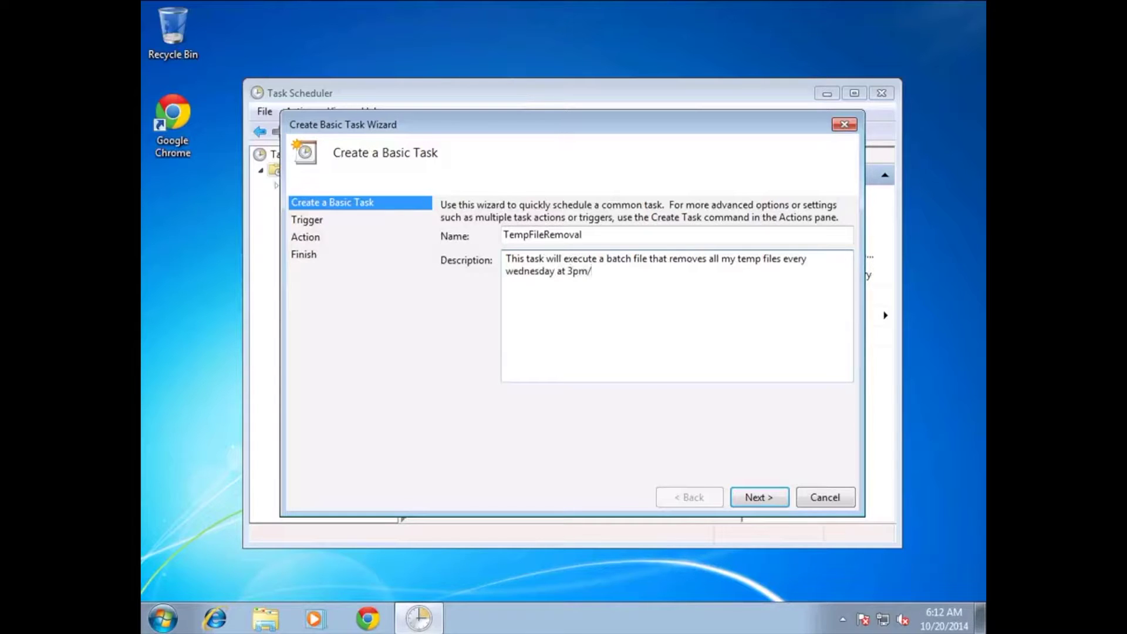
pyautogui.click(770, 499)
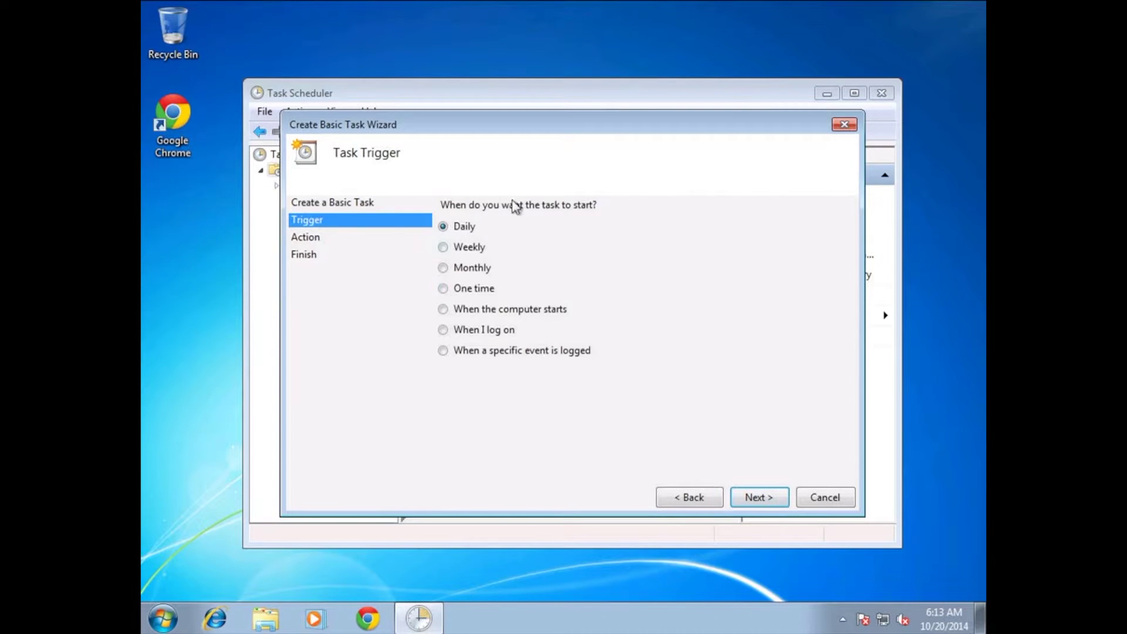
# Step: Choose a weekly trigger starting 10/22/2014 at 3:00:00 PM
pyautogui.click(449, 252)
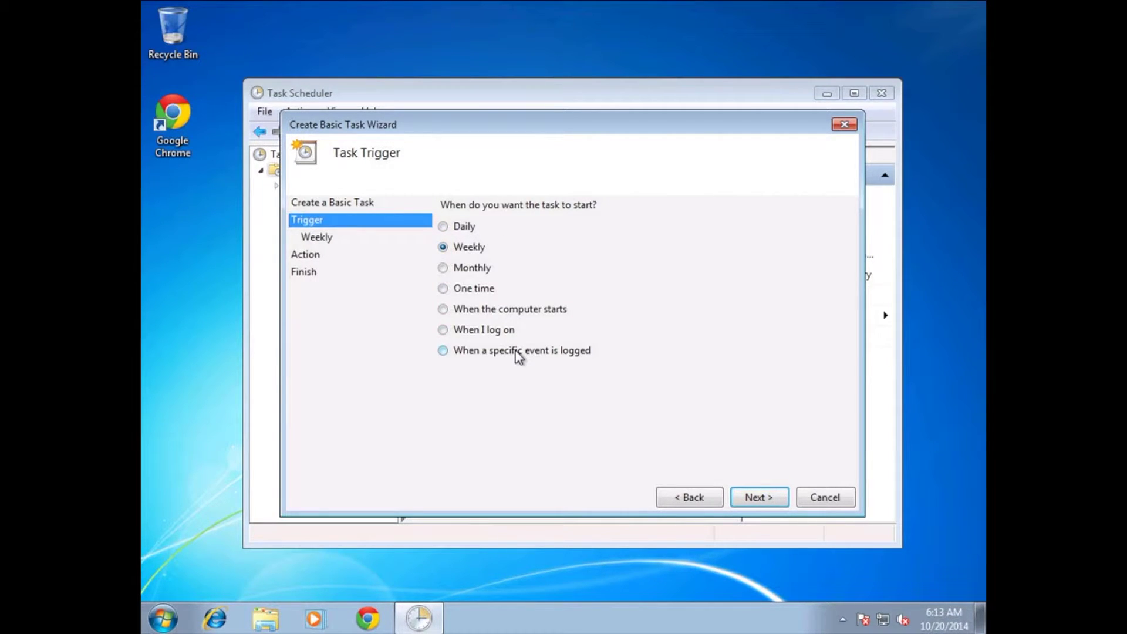
pyautogui.click(759, 497)
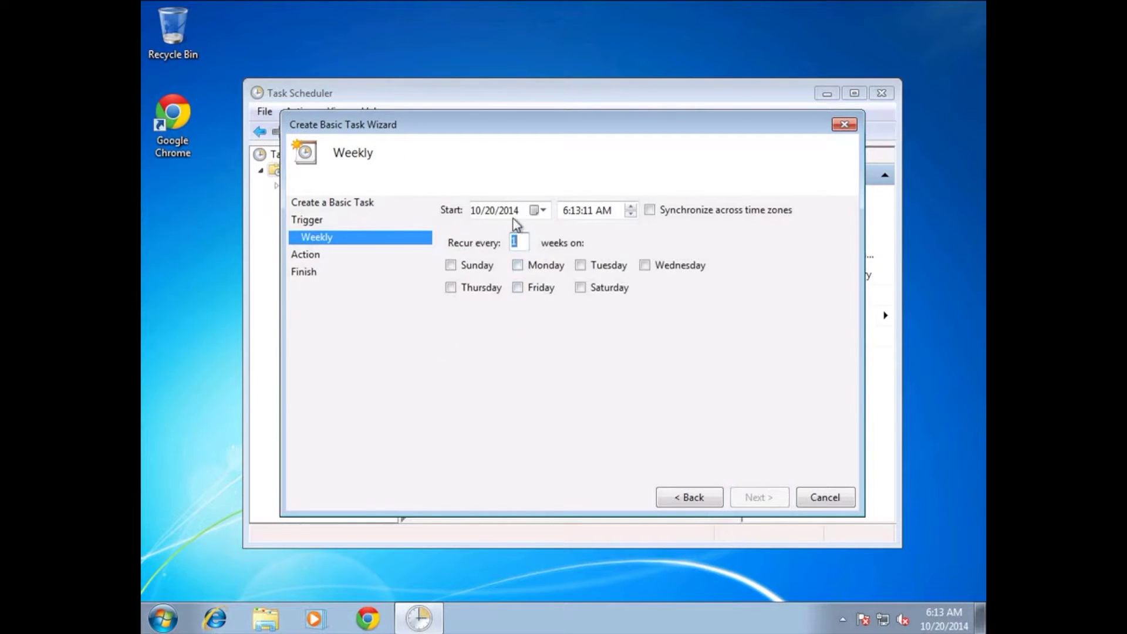
pyautogui.click(540, 213)
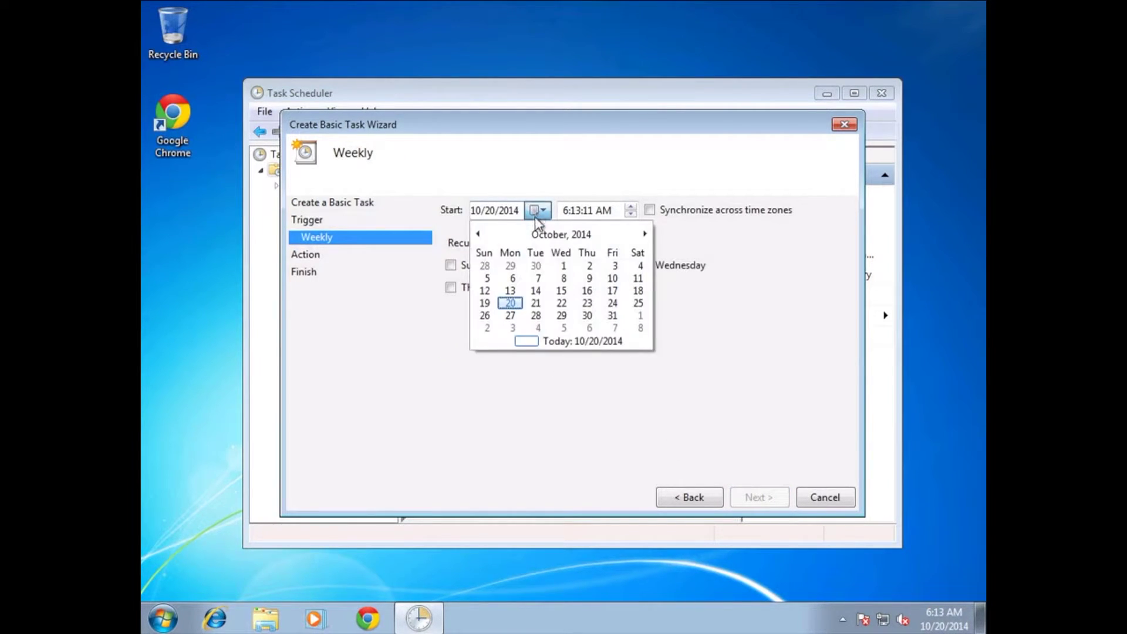
pyautogui.click(561, 304)
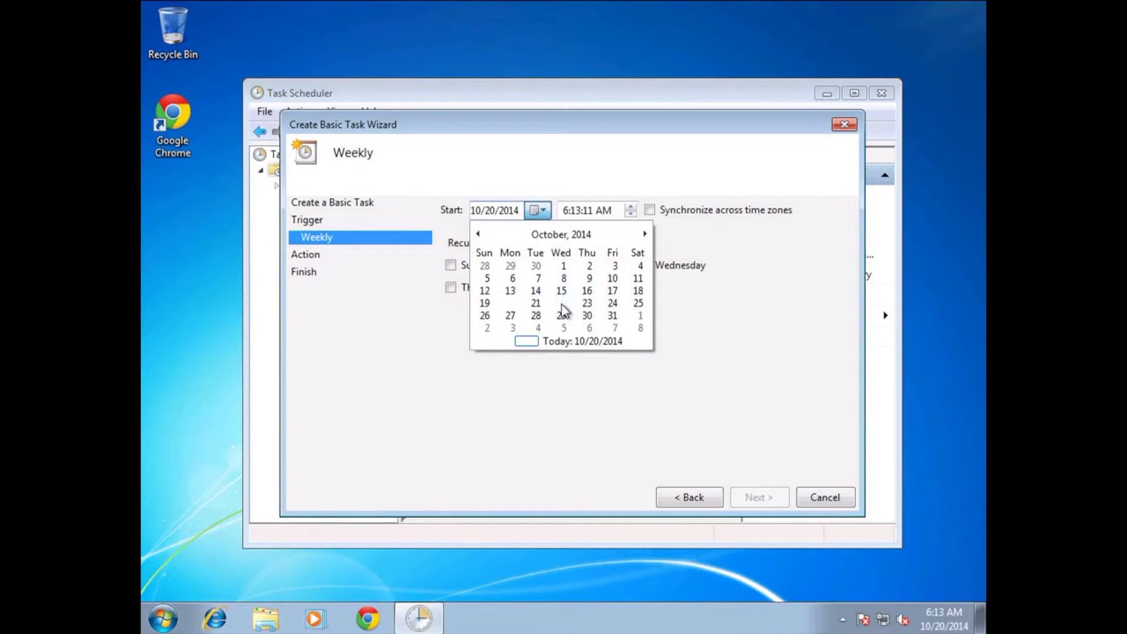
pyautogui.click(567, 213)
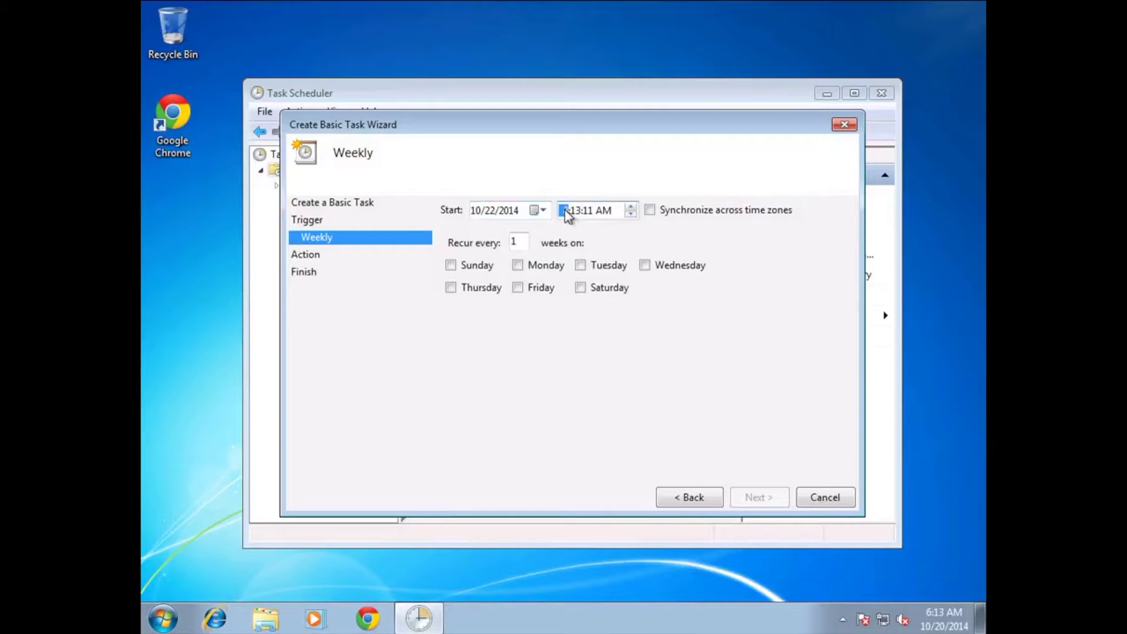
pyautogui.write('3')
pyautogui.click(605, 211)
pyautogui.click(630, 207)
pyautogui.click(579, 213)
pyautogui.click(589, 213)
pyautogui.write('00:00 PM')
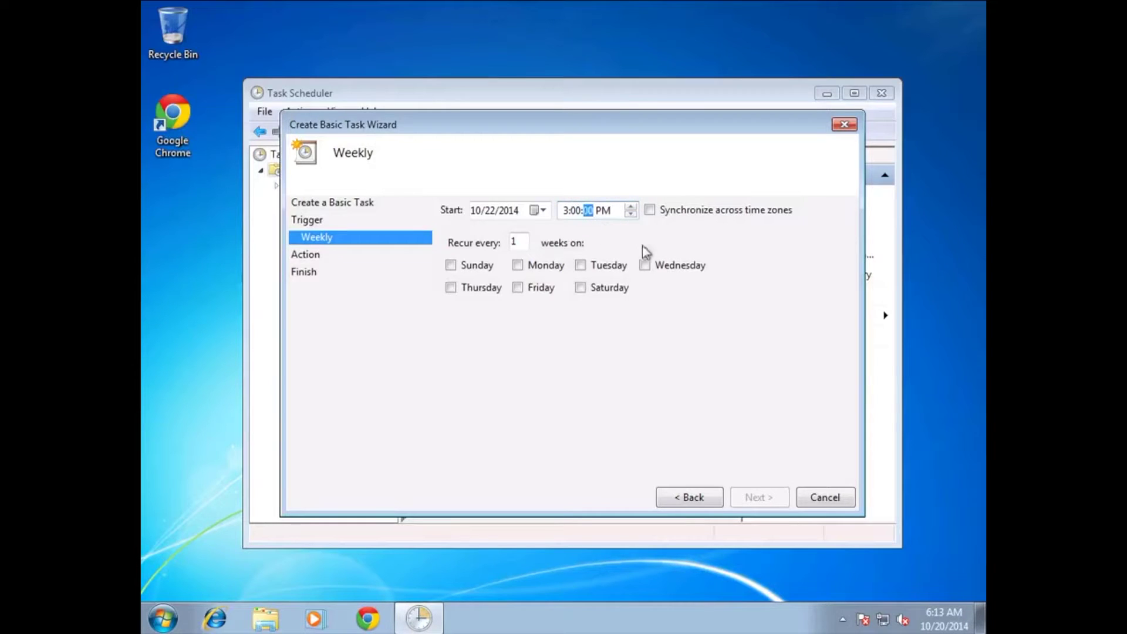
# Step: Set it to recur every 1 week on Wednesday
pyautogui.click(525, 253)
pyautogui.click(646, 267)
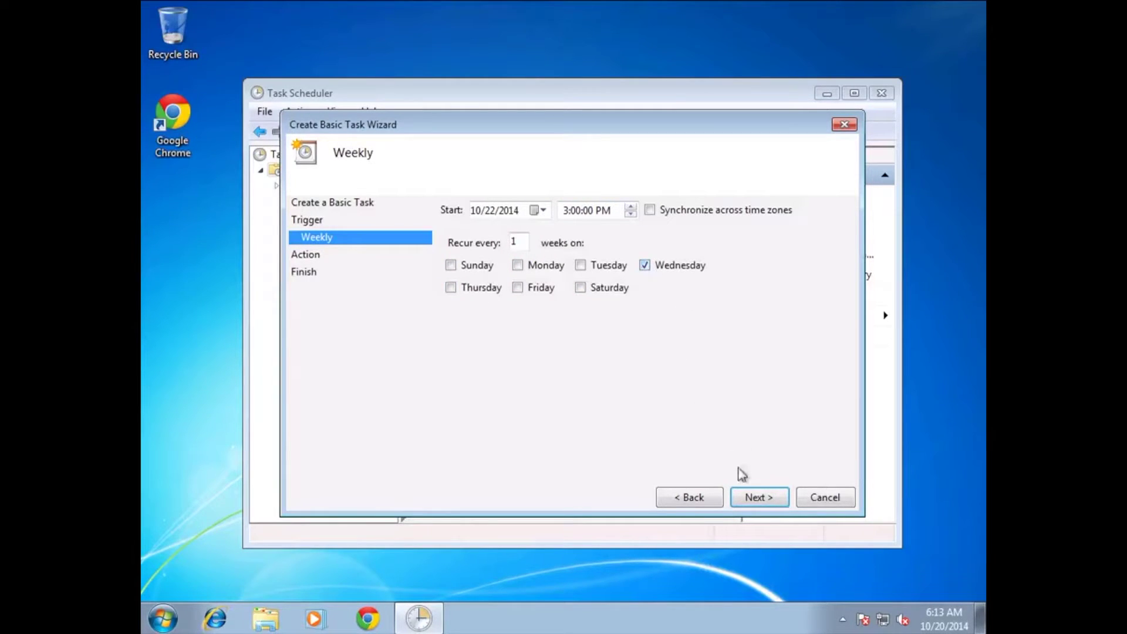
pyautogui.click(760, 498)
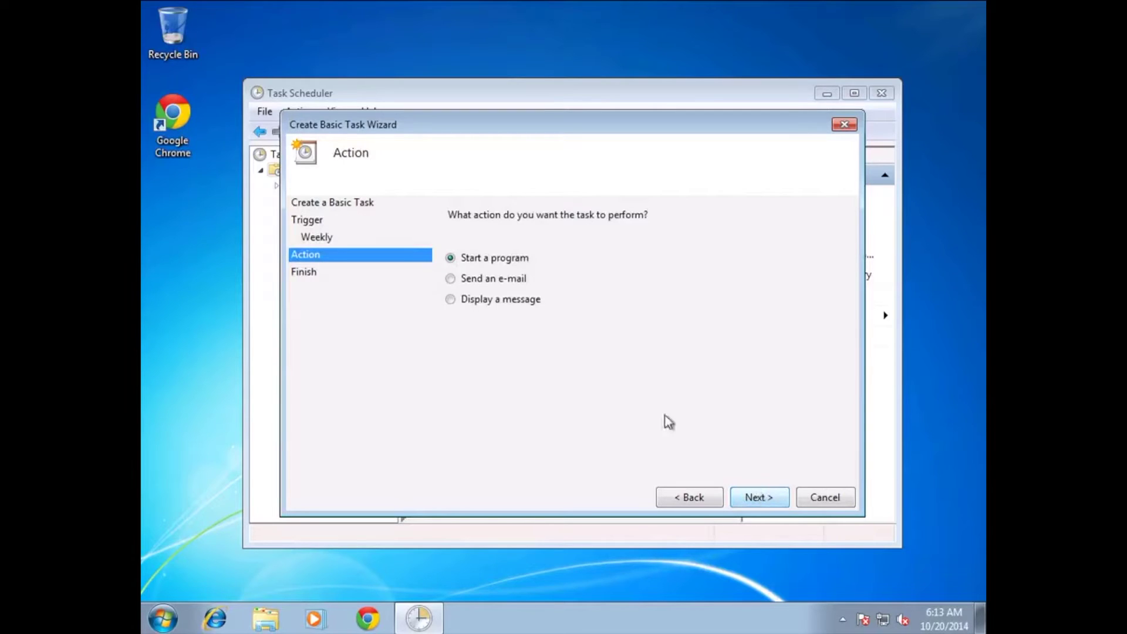
# Step: Try the e-mail and message actions, then settle on Start a program
pyautogui.click(486, 280)
pyautogui.click(489, 299)
pyautogui.click(474, 259)
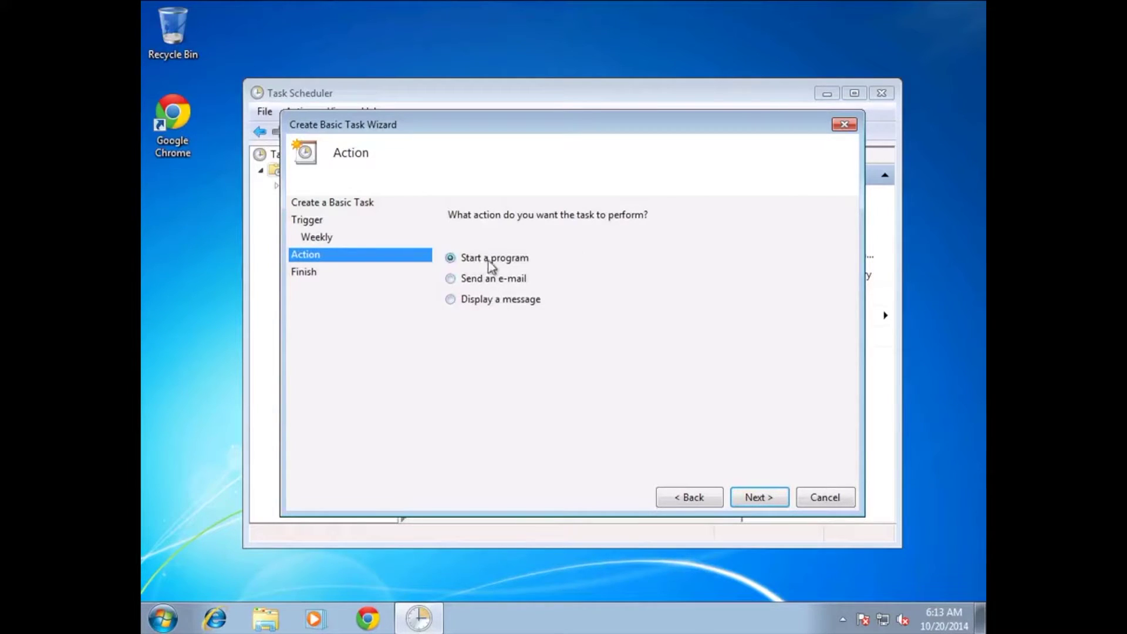
pyautogui.click(758, 498)
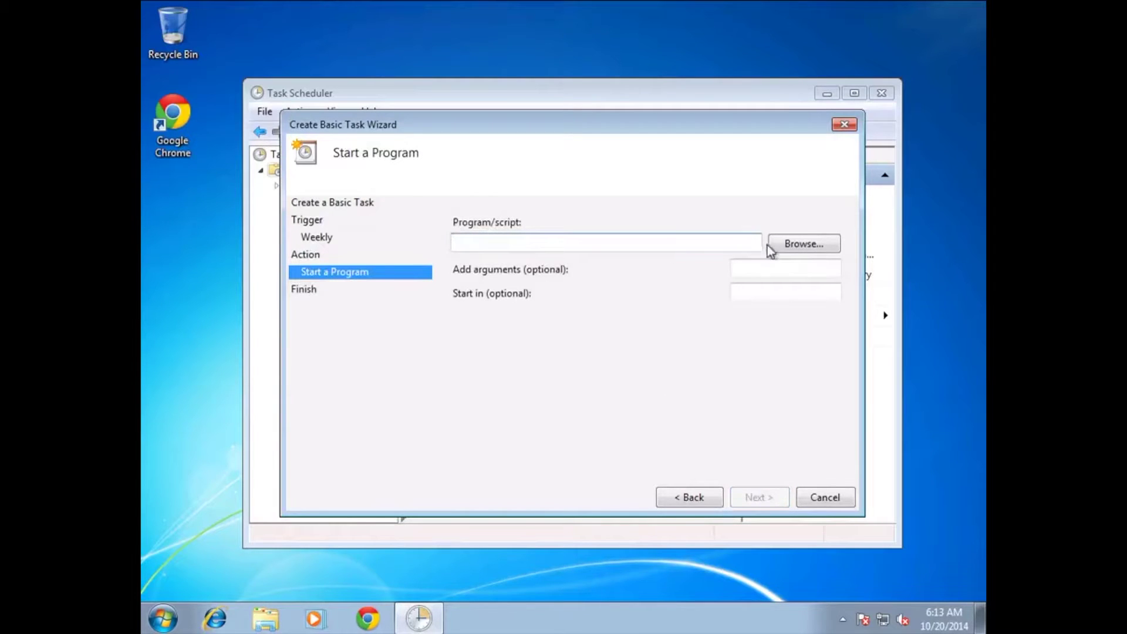
# Step: Browse to C:\scripts and choose DeleteTempFiles.bat as the program to run
pyautogui.click(794, 246)
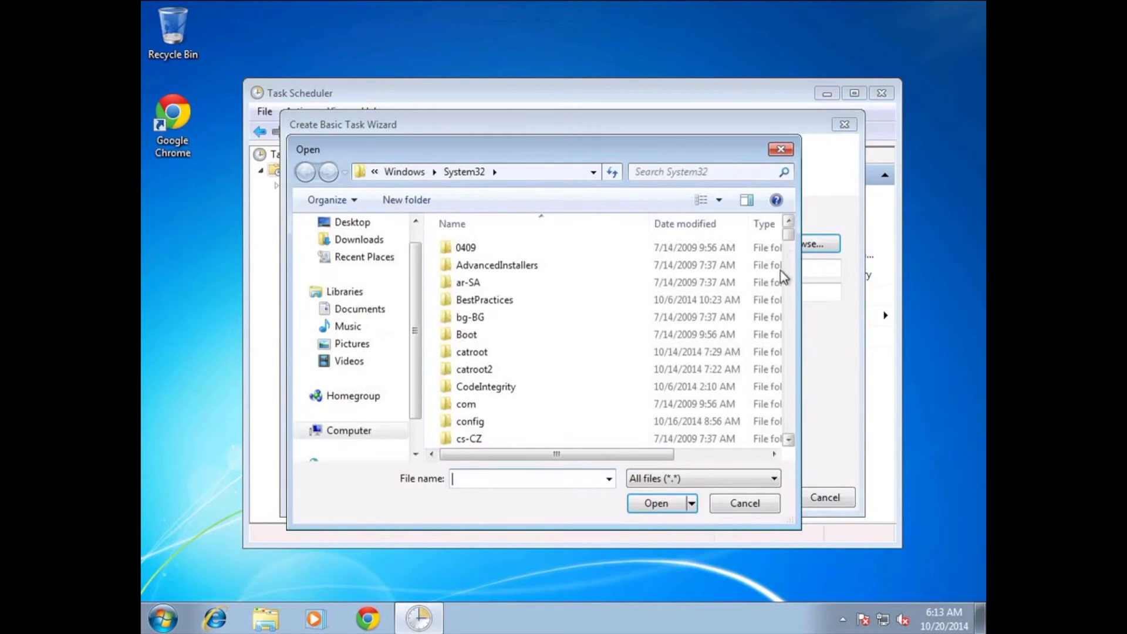
pyautogui.click(348, 432)
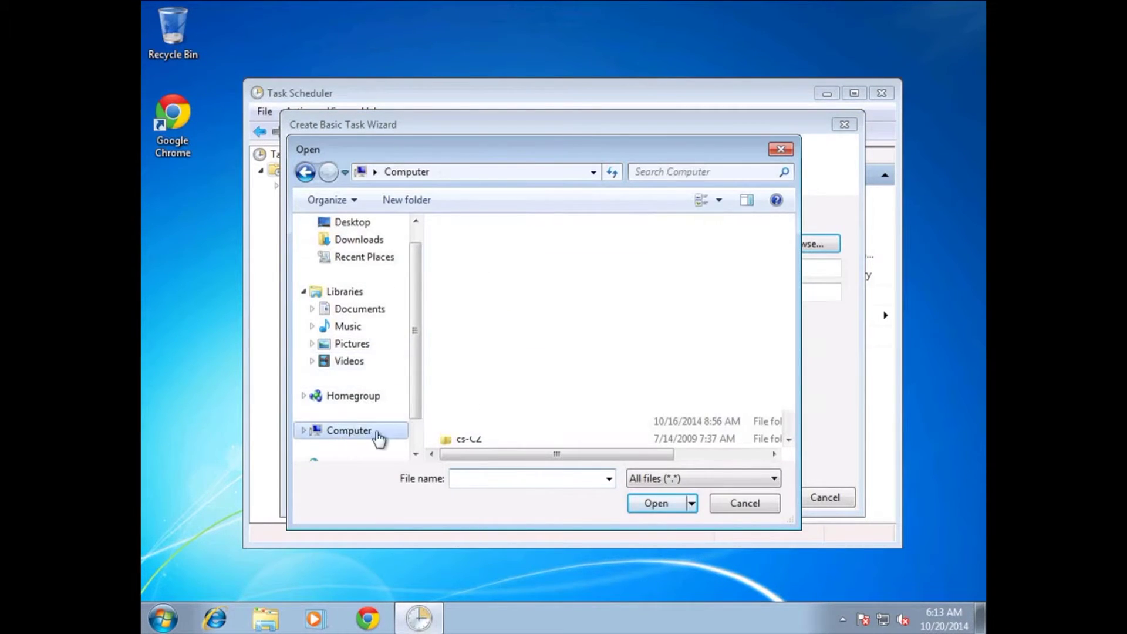
pyautogui.doubleClick(482, 272)
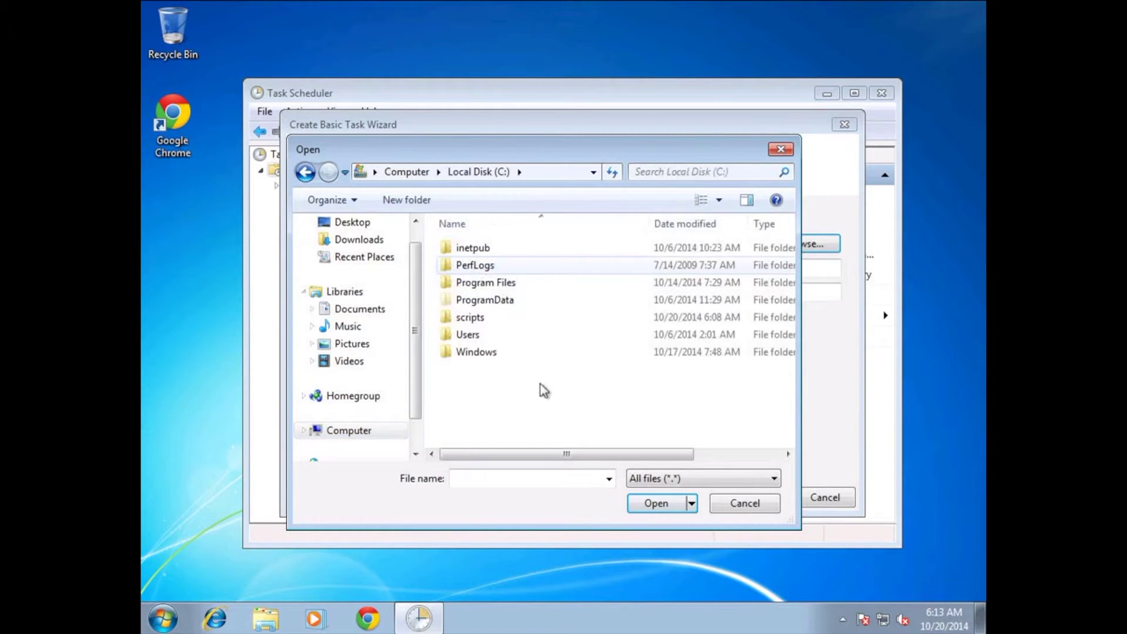
pyautogui.click(468, 320)
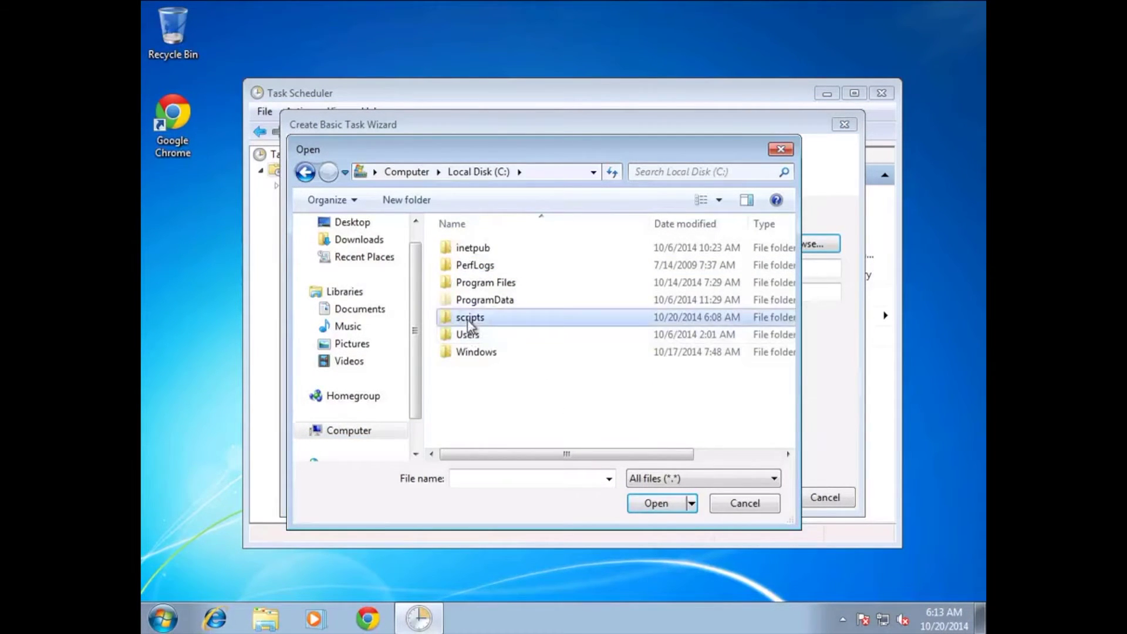
pyautogui.doubleClick(470, 319)
pyautogui.click(490, 249)
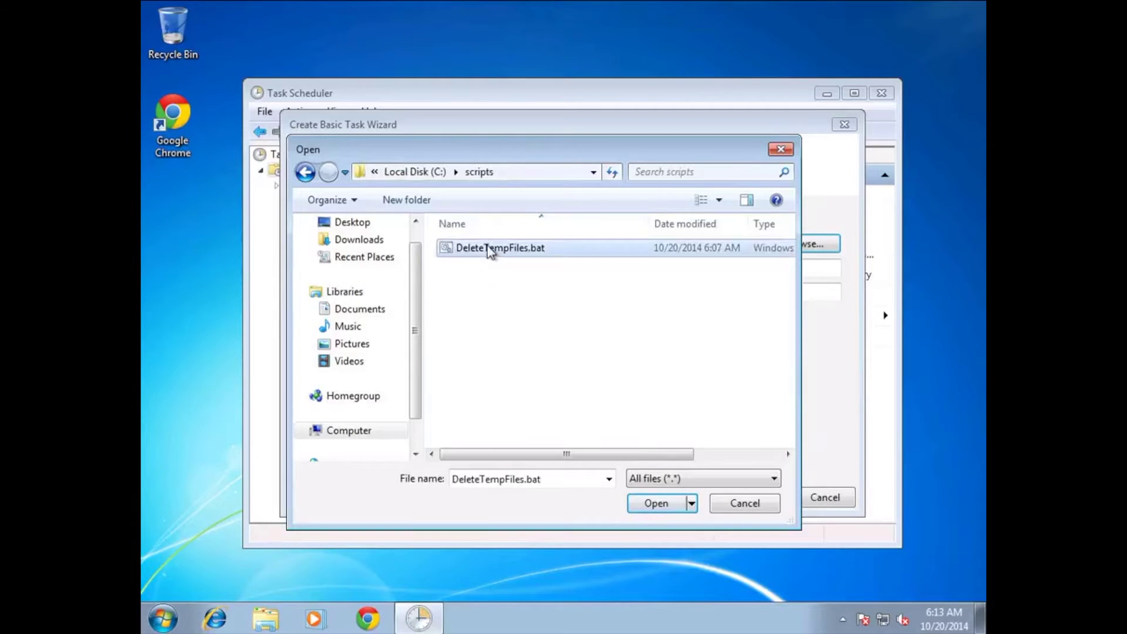
pyautogui.click(660, 510)
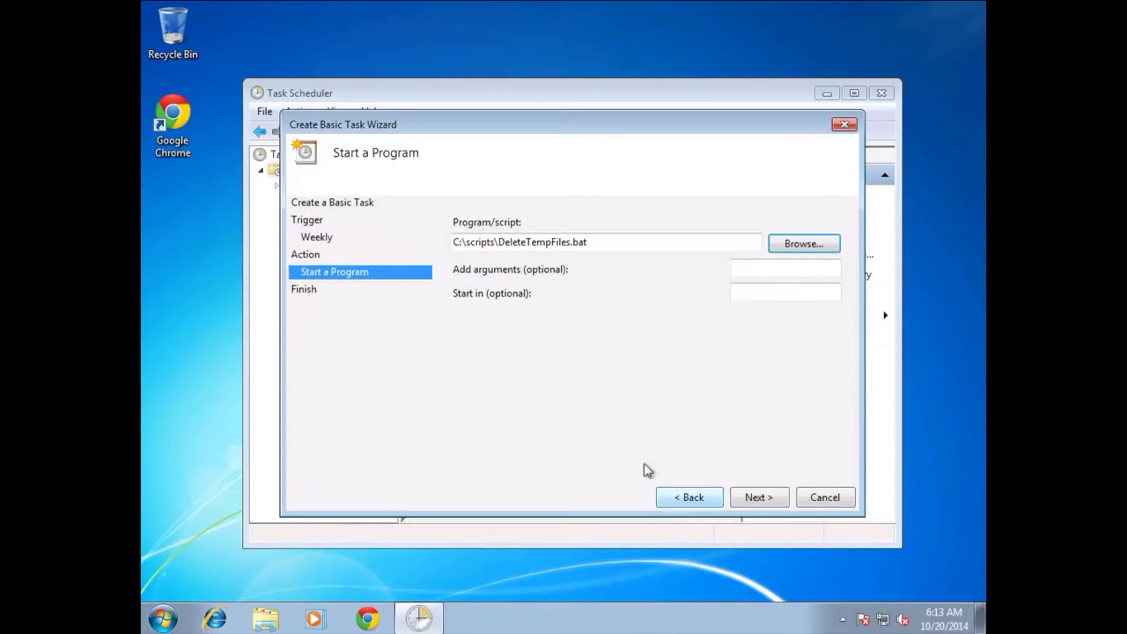
pyautogui.click(756, 498)
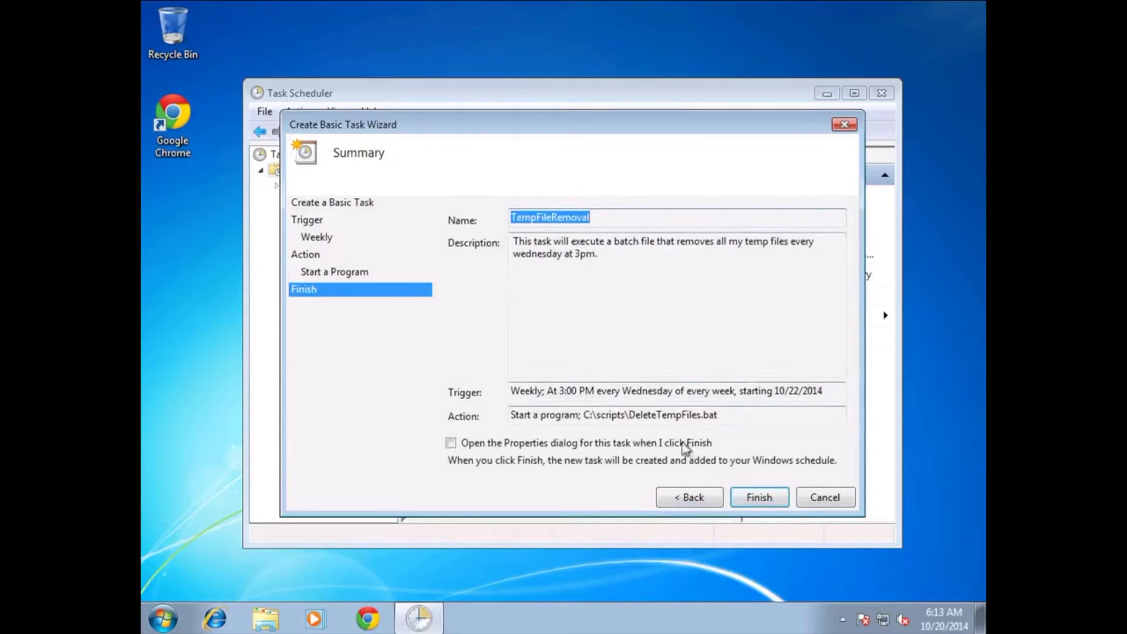
# Step: Finish the wizard, maximize Task Scheduler, and select TempFileRemoval in the library list
pyautogui.click(764, 500)
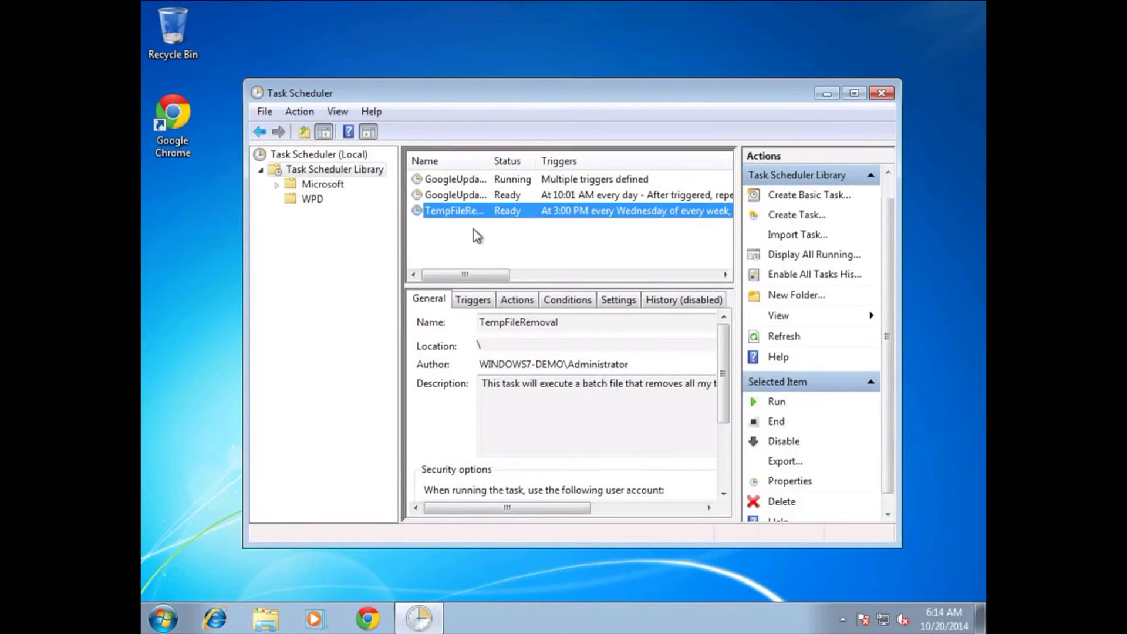
pyautogui.moveTo(491, 161); pyautogui.dragTo(548, 179)
pyautogui.click(496, 247)
pyautogui.click(855, 94)
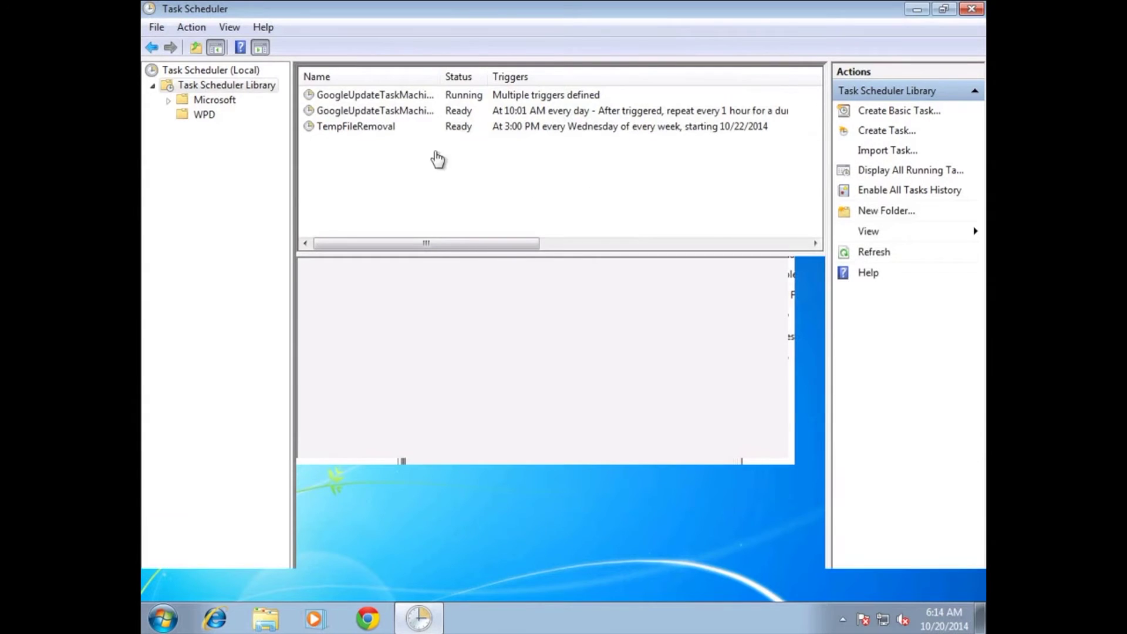
pyautogui.click(753, 130)
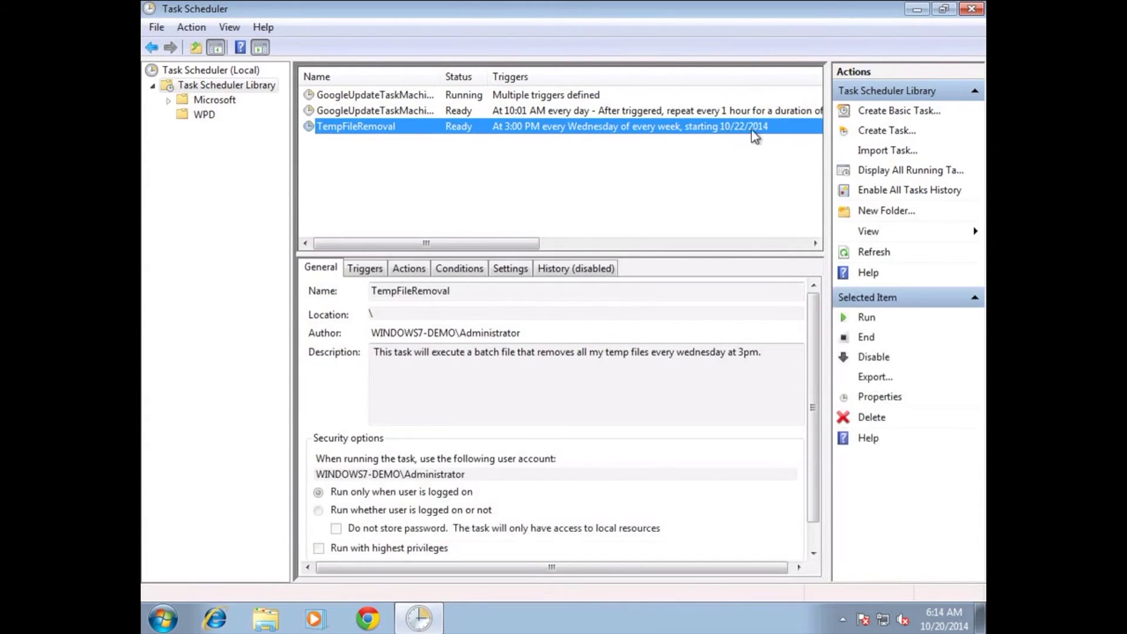
pyautogui.rightClick(371, 128)
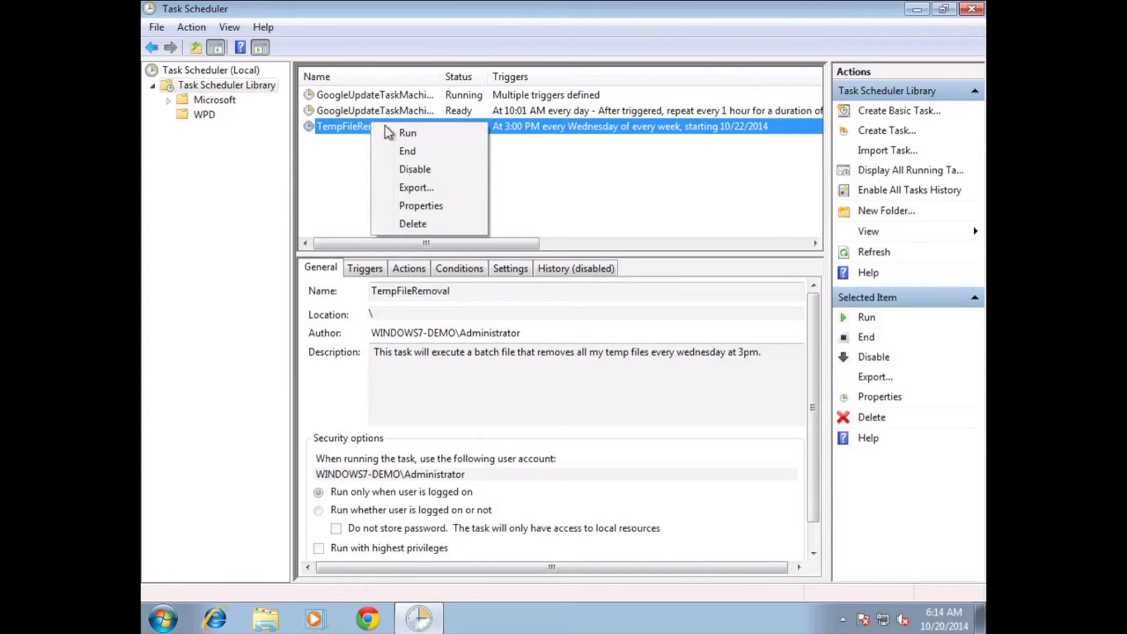
# Step: Open TempFileRemoval's Properties and review its Weekly trigger, Start a program action, conditions, settings and history
pyautogui.click(421, 206)
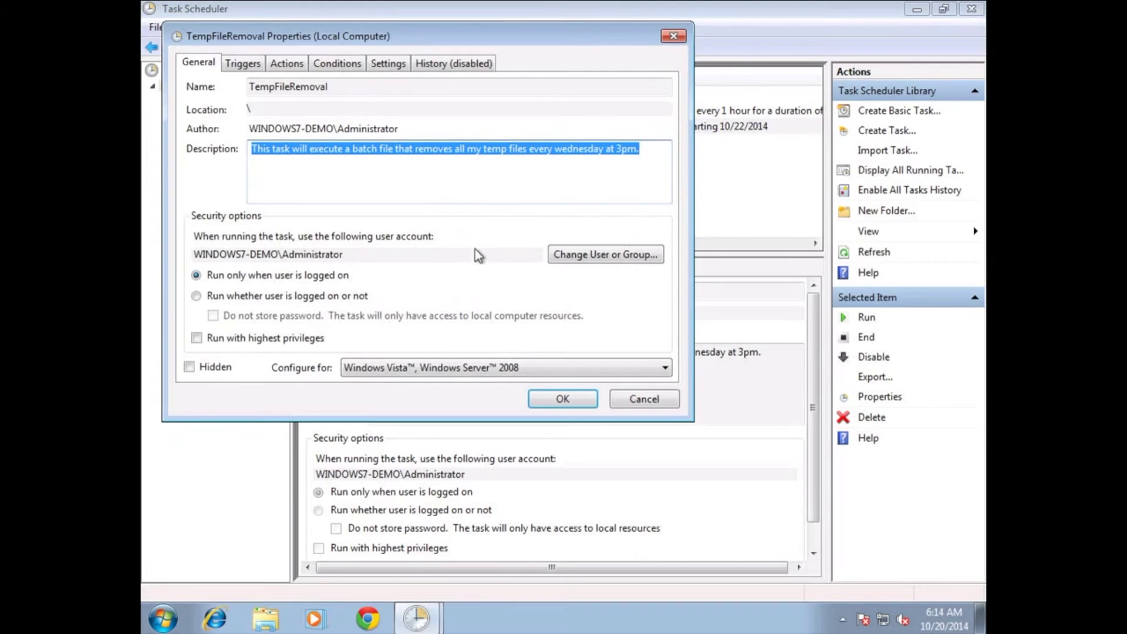
pyautogui.click(248, 65)
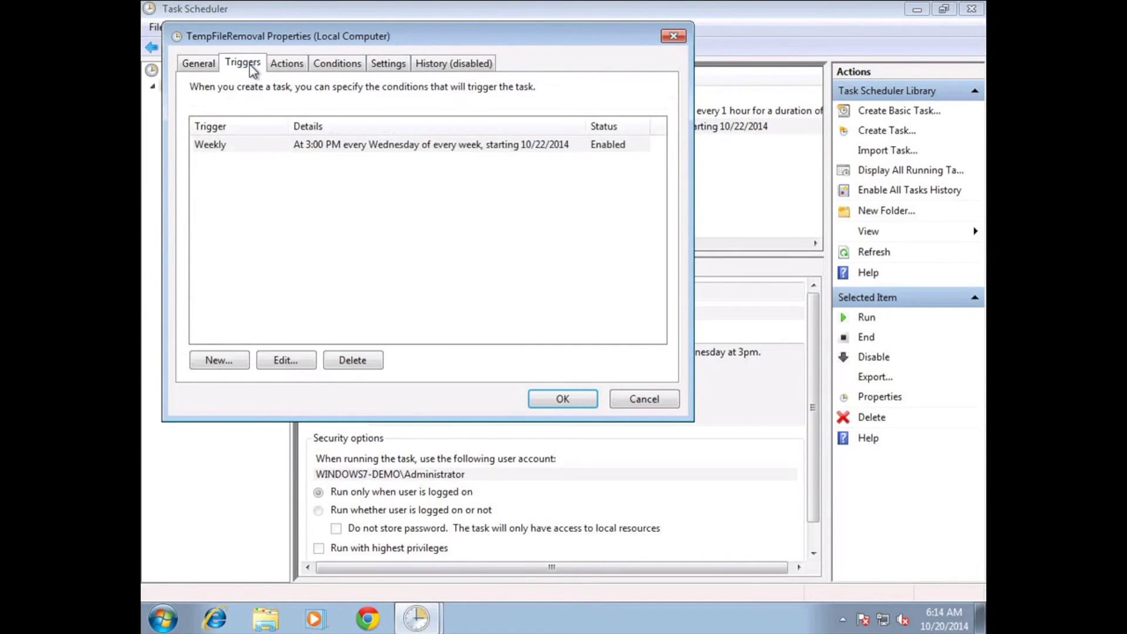
pyautogui.click(282, 152)
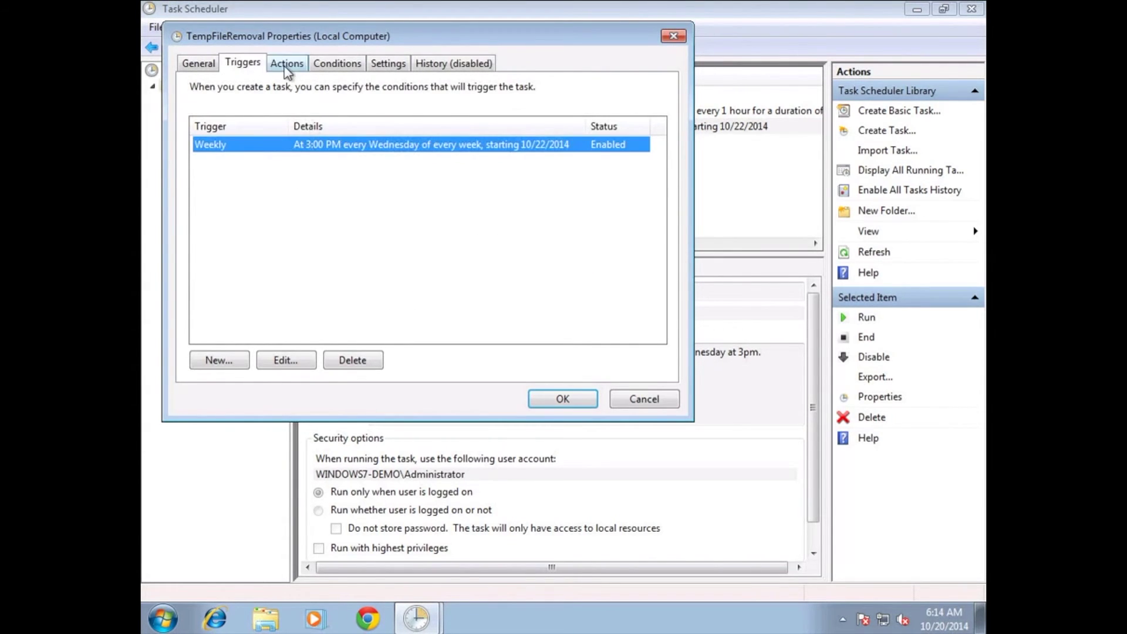
pyautogui.click(287, 66)
pyautogui.click(285, 148)
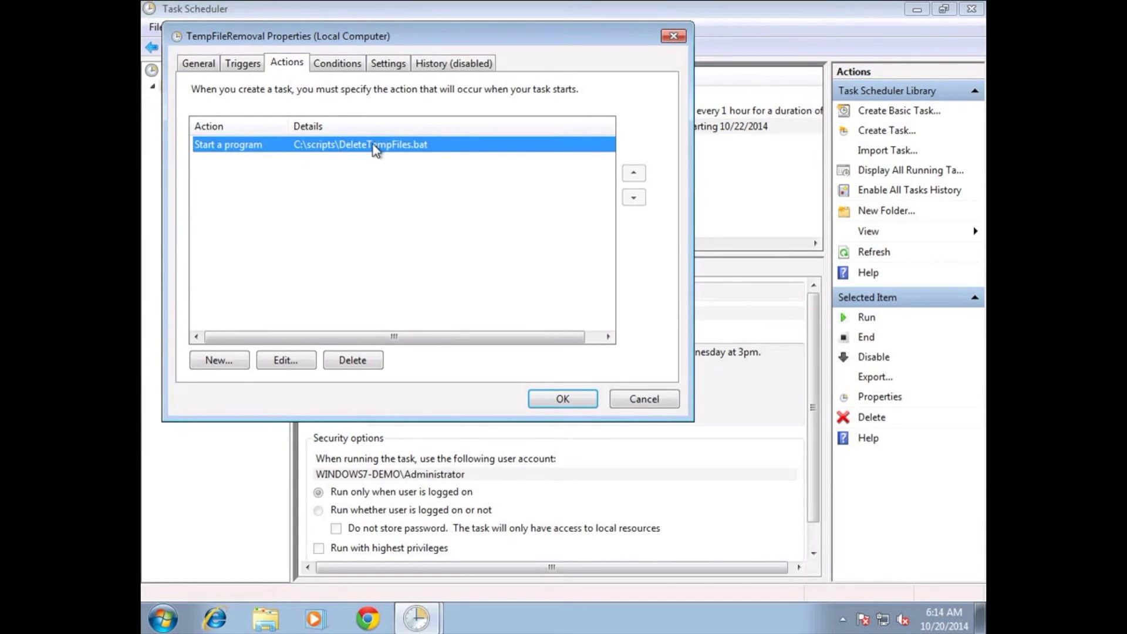
pyautogui.click(339, 66)
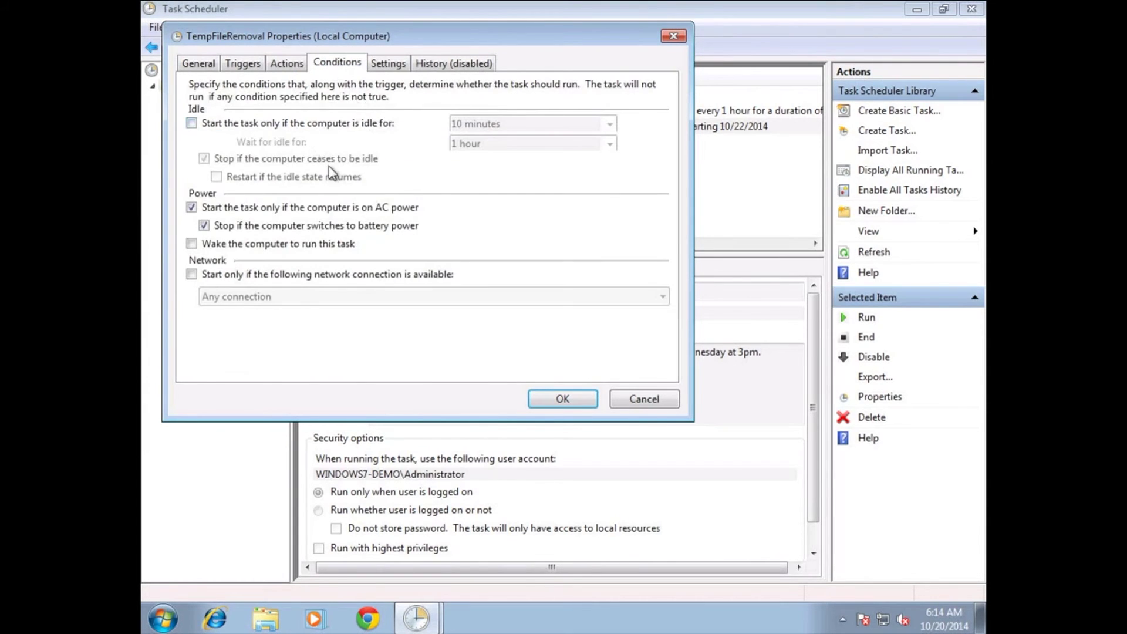
pyautogui.click(403, 66)
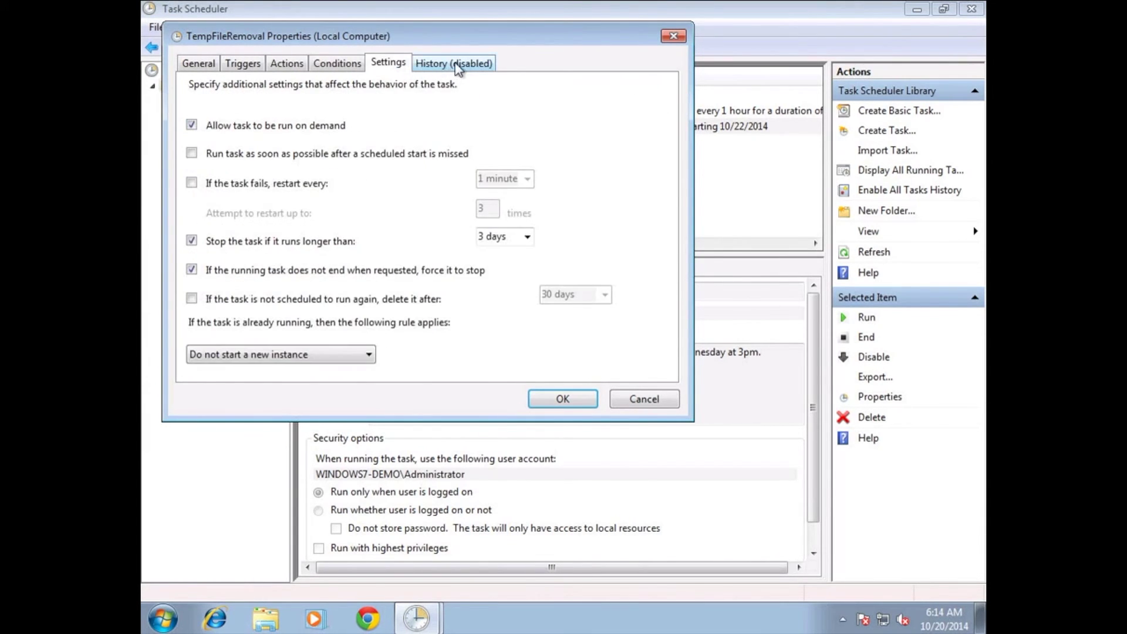
pyautogui.click(459, 66)
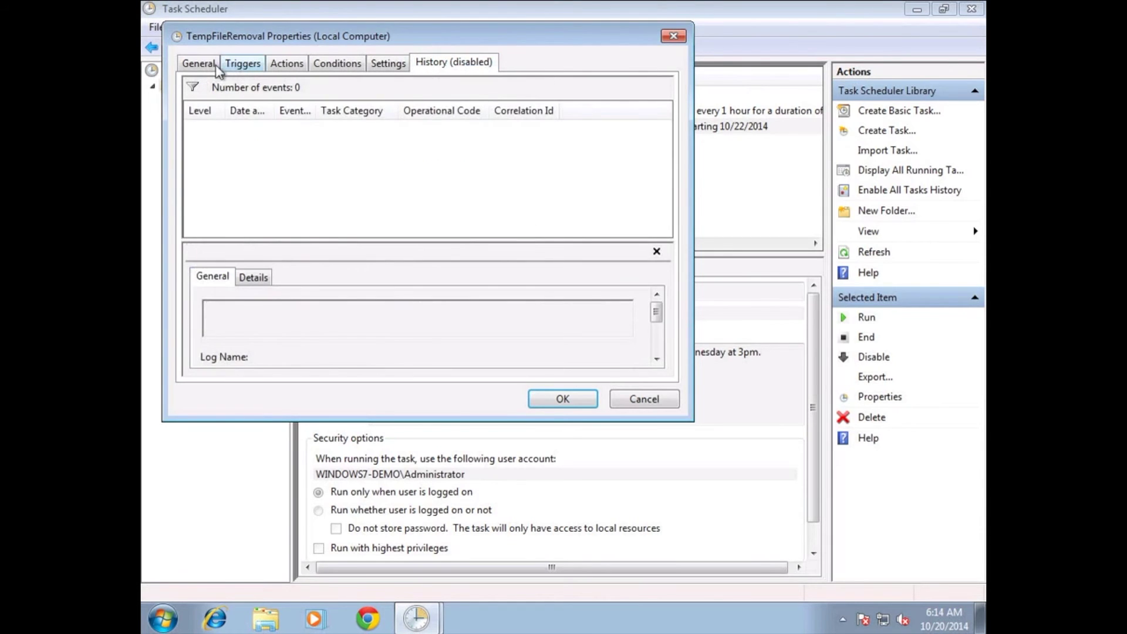
pyautogui.click(207, 66)
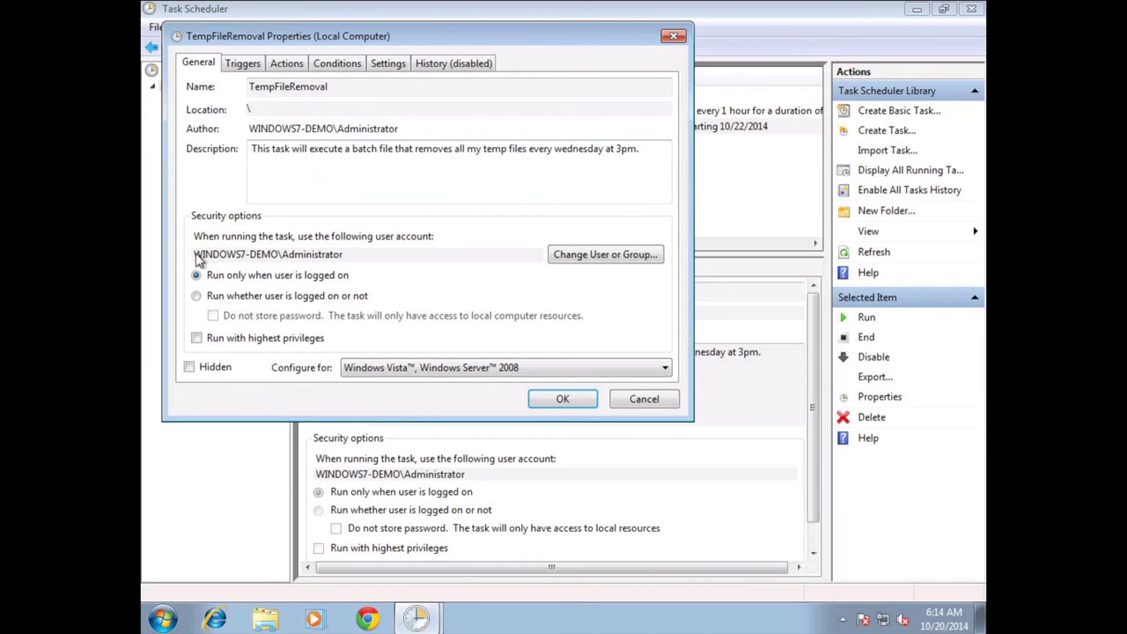
# Step: Open Change User or Group, cancel it unchanged, and close the properties with OK
pyautogui.click(580, 264)
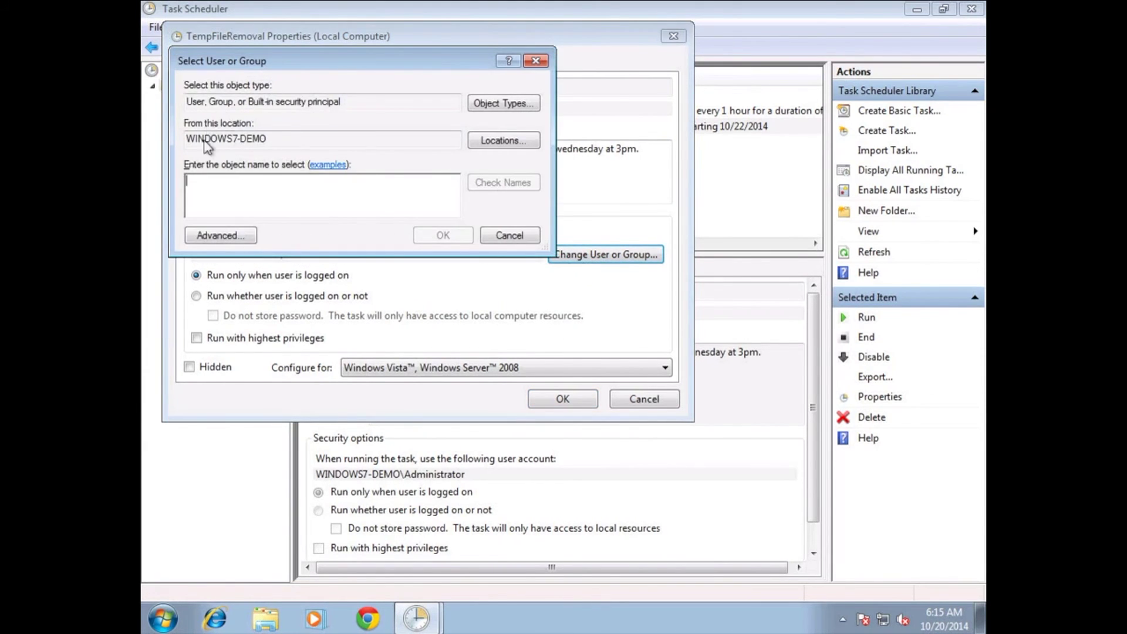
pyautogui.click(509, 235)
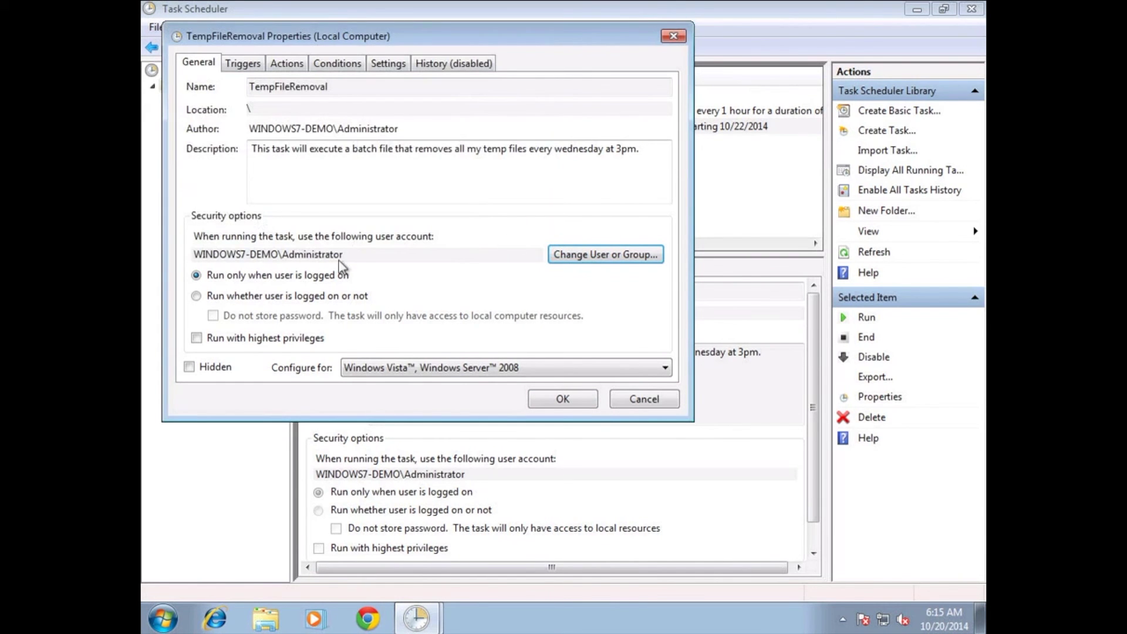
pyautogui.click(576, 404)
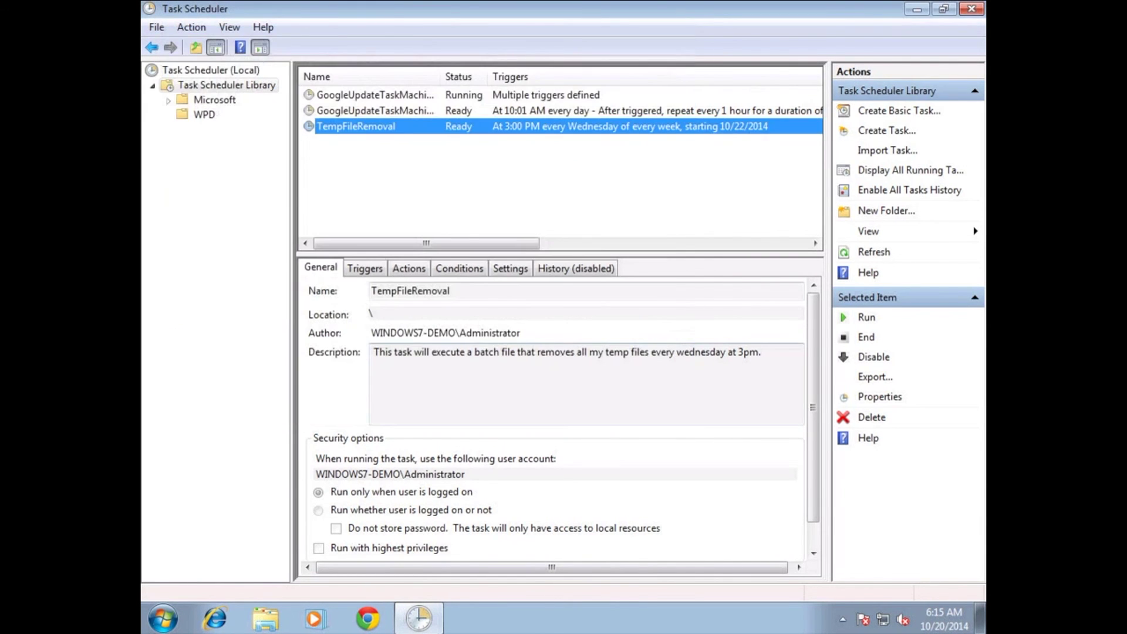